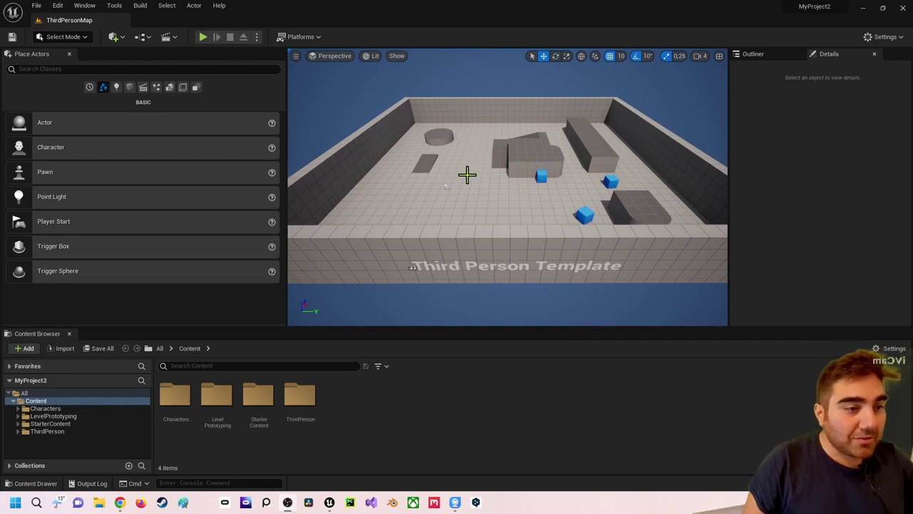
# Step: Dolly the viewport in close to the player start and tilt up toward the blue cube
pyautogui.scroll(3, 466, 175)
pyautogui.scroll(3, 466, 174)
pyautogui.scroll(3, 466, 175)
pyautogui.scroll(3, 466, 175)
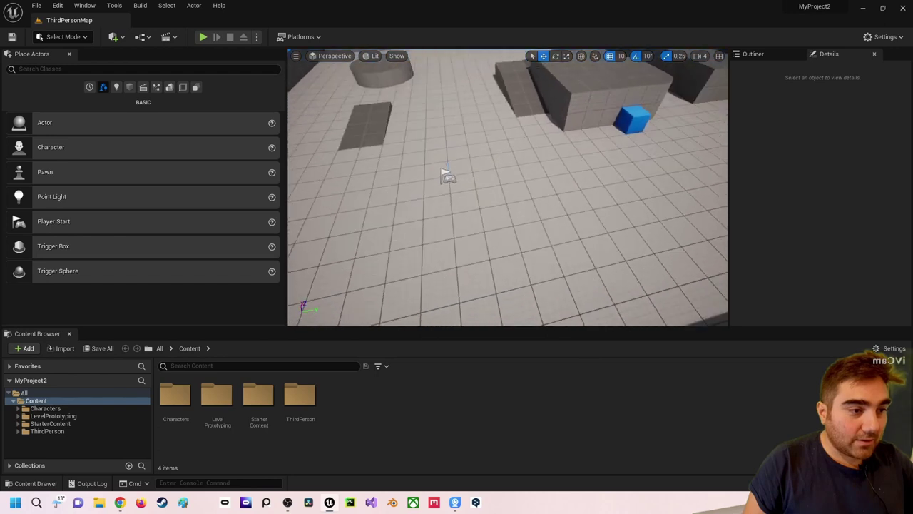
pyautogui.moveTo(465, 174); pyautogui.dragTo(465, 174, button='right')
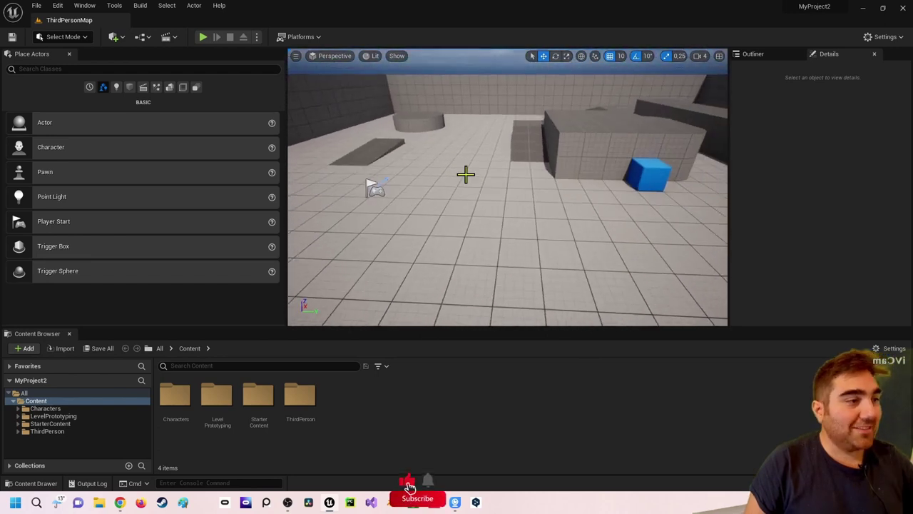
# Step: Place a Cube from Shapes just ahead of the player start and narrow Place Actors
pyautogui.click(131, 89)
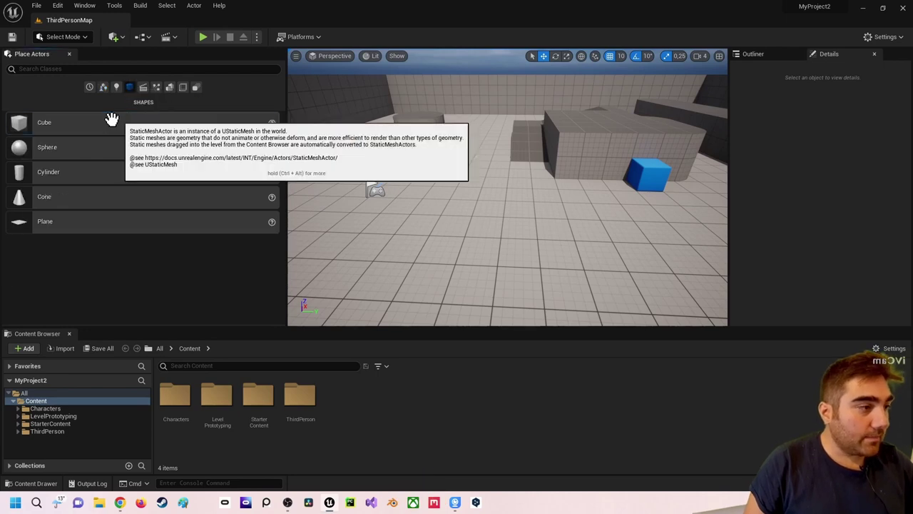
pyautogui.moveTo(99, 126)
pyautogui.mouseDown()
pyautogui.moveTo(470, 189)
pyautogui.moveTo(467, 151)
pyautogui.mouseUp()
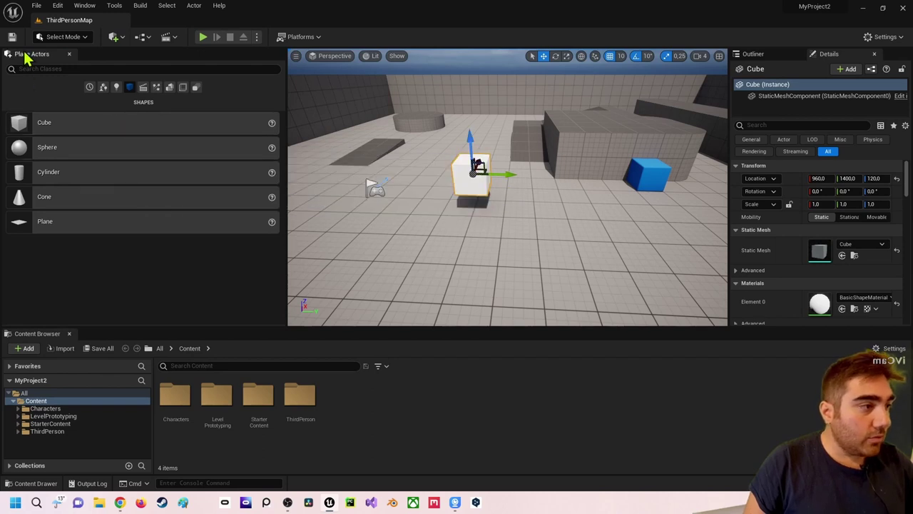
pyautogui.click(85, 5)
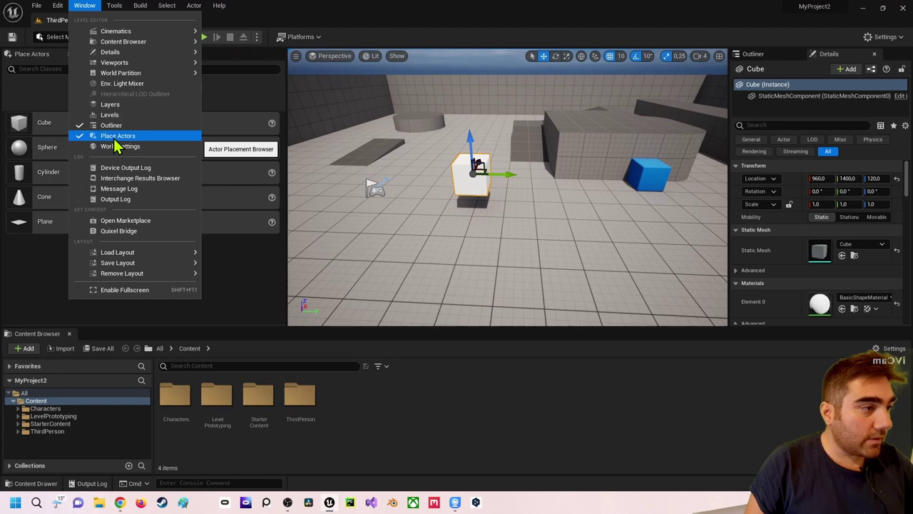
pyautogui.click(244, 106)
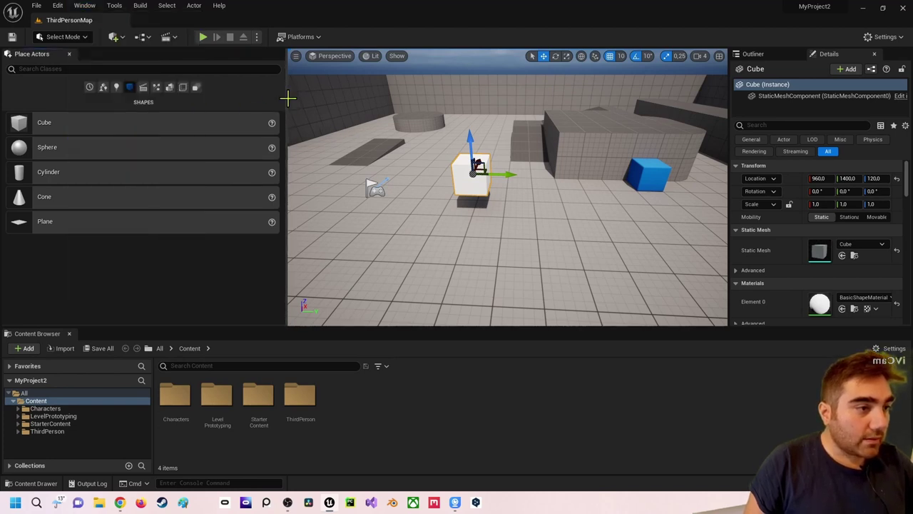
pyautogui.moveTo(285, 97); pyautogui.dragTo(219, 97)
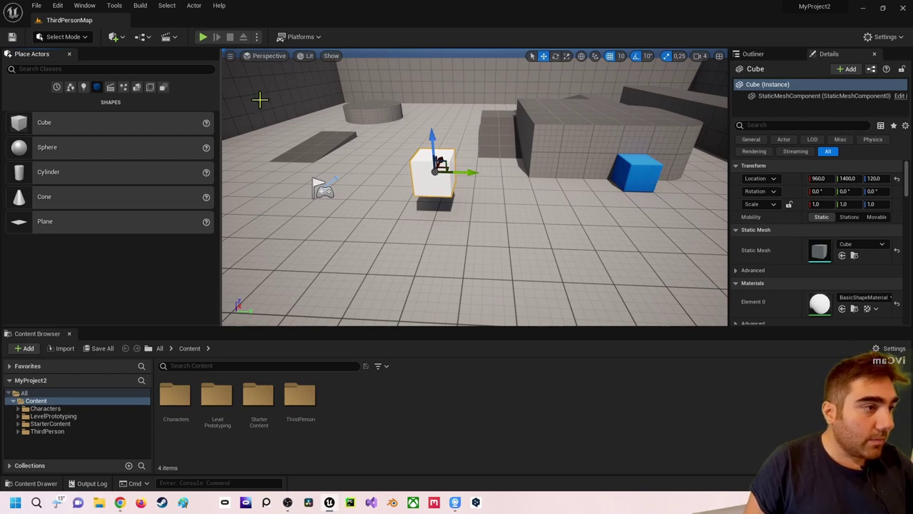
# Step: Add a Level Sequence and make a new Animation folder as its save location
pyautogui.click(173, 42)
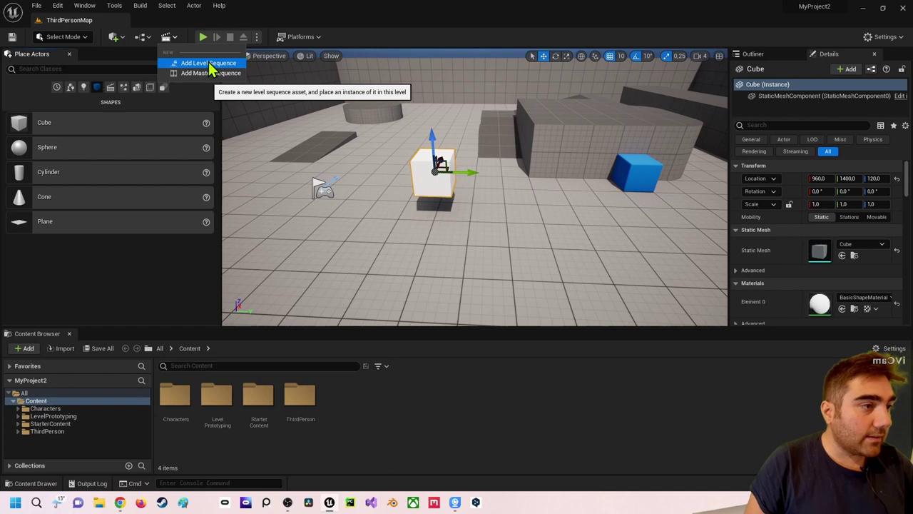
pyautogui.click(169, 41)
pyautogui.click(170, 44)
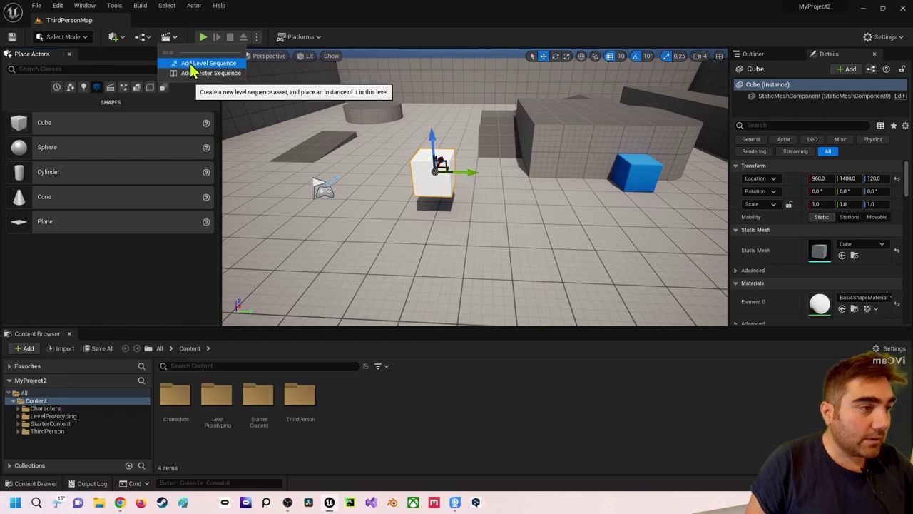
pyautogui.click(194, 65)
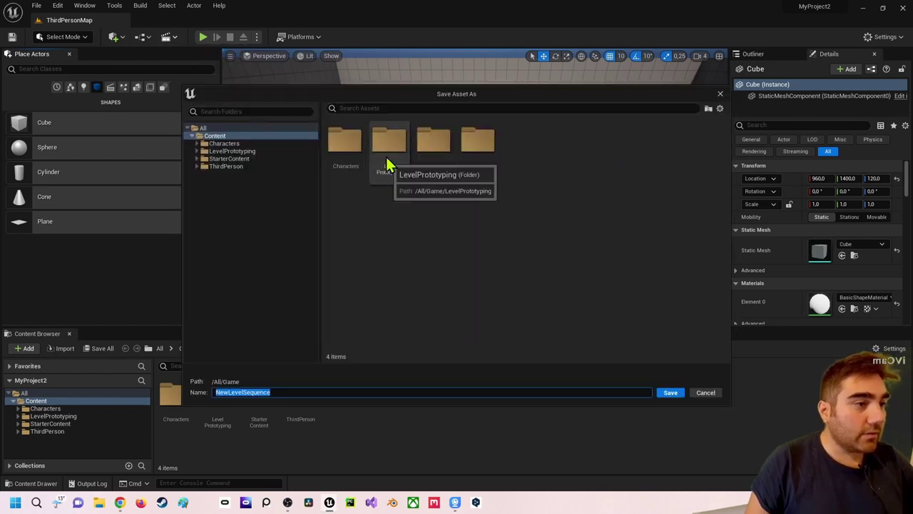
pyautogui.rightClick(536, 156)
pyautogui.click(553, 166)
pyautogui.write('Animation')
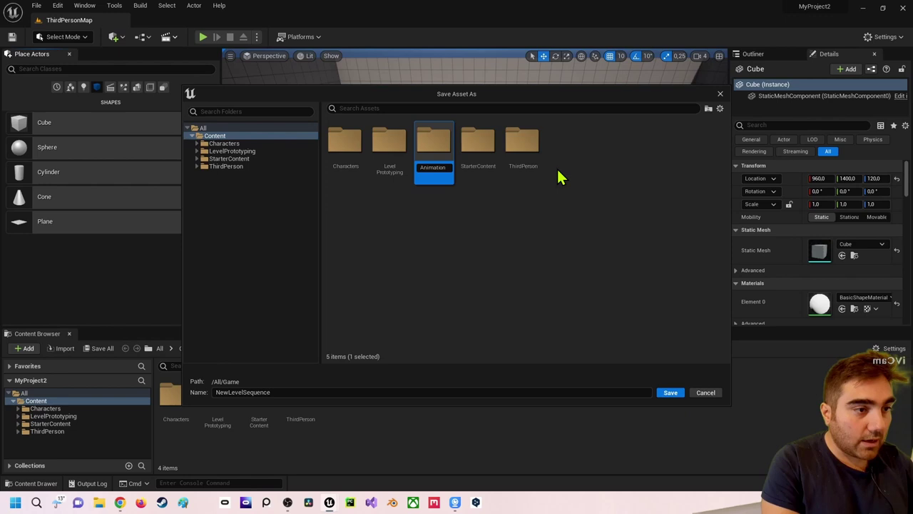
pyautogui.press('Return')
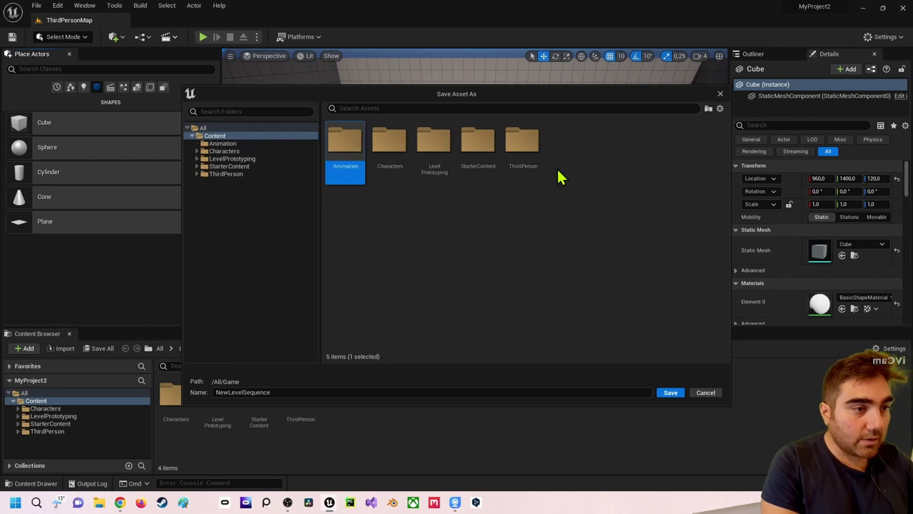
pyautogui.doubleClick(335, 145)
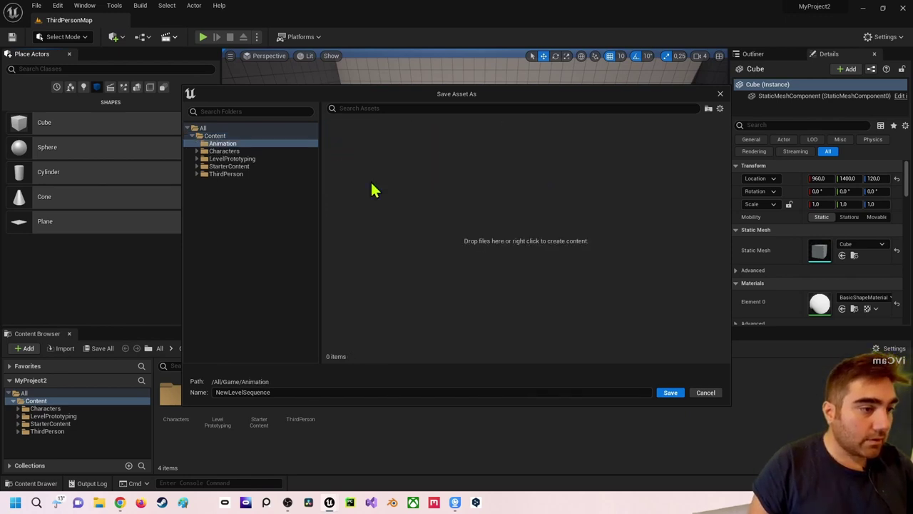
# Step: Name the level sequence DrehenderWuerfel and save it
pyautogui.click(290, 393)
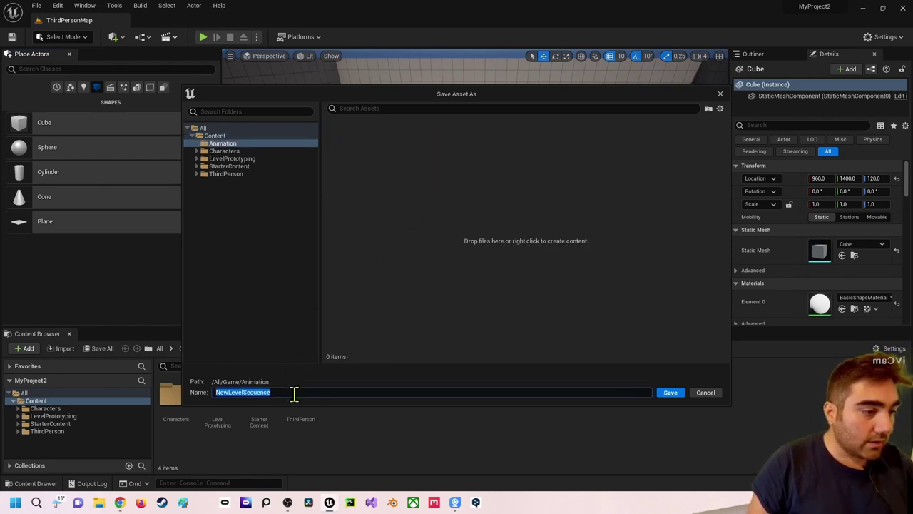
pyautogui.click(293, 393)
pyautogui.hotkey('ctrl', 'a')
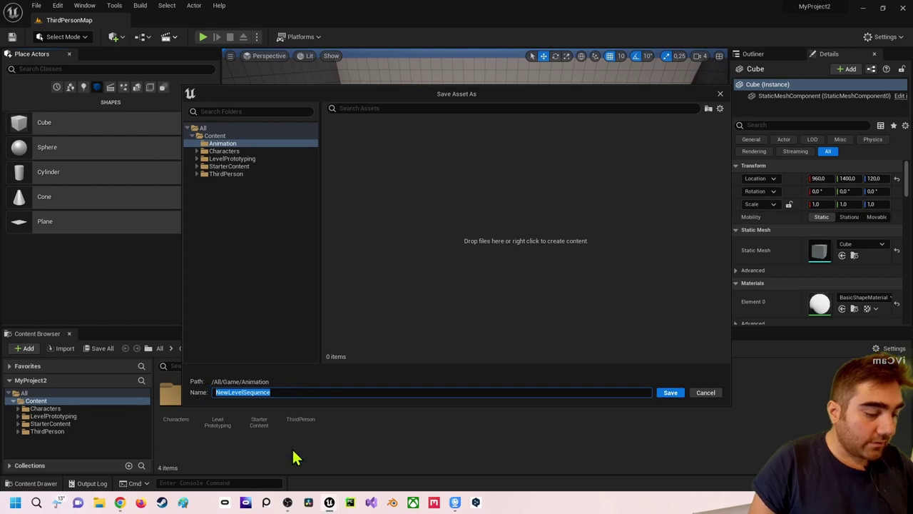
pyautogui.write('Wuerfel')
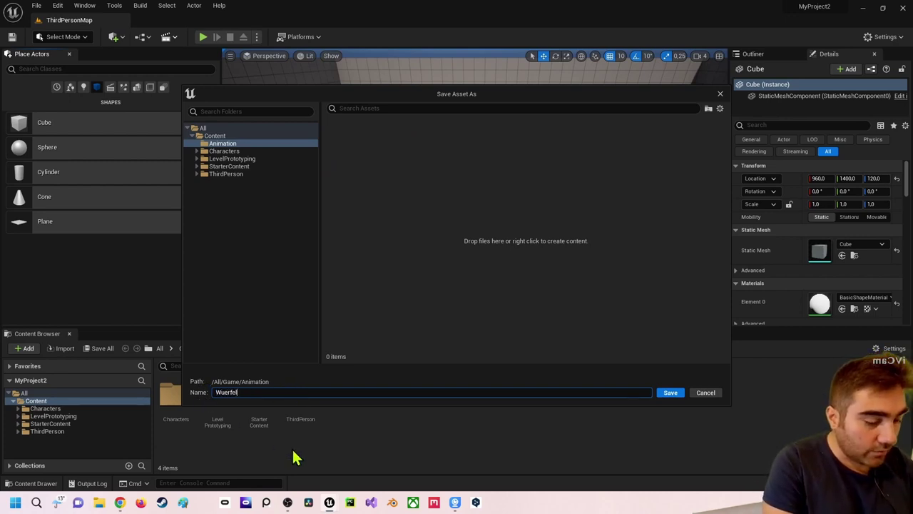
pyautogui.press('BackSpace')
pyautogui.press('BackSpace')
pyautogui.press('BackSpace')
pyautogui.press('BackSpace')
pyautogui.press('BackSpace')
pyautogui.press('BackSpace')
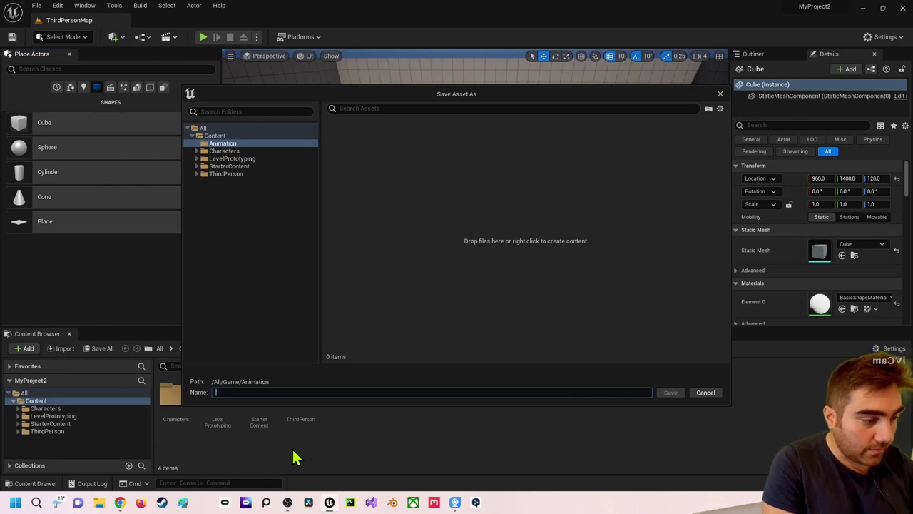
pyautogui.write('Drehender')
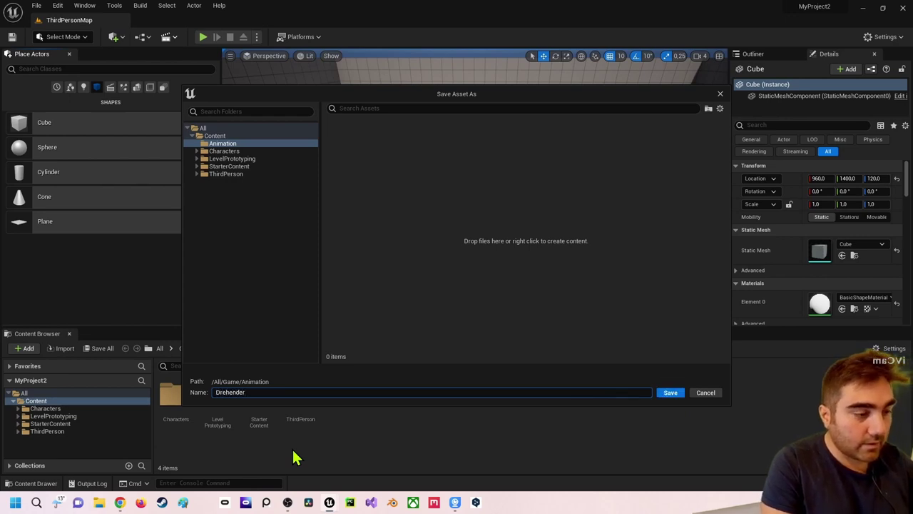
pyautogui.write('Wuerfel')
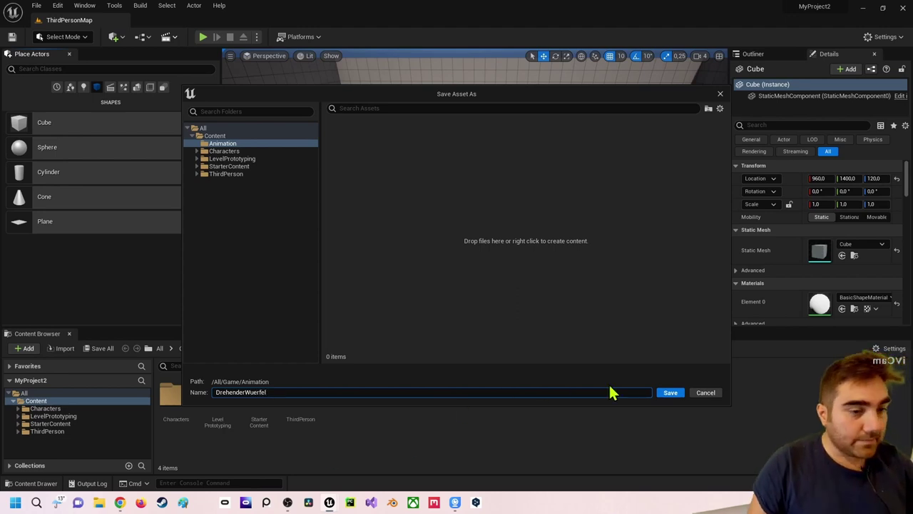
pyautogui.click(678, 399)
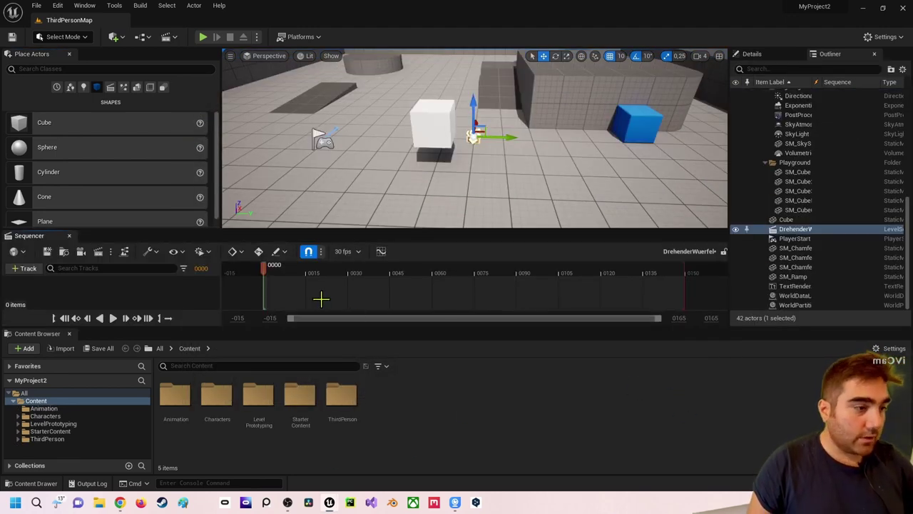
# Step: Dock the Sequencer beside the Content Browser, close Place Actors, and scrub the empty timeline
pyautogui.moveTo(40, 236); pyautogui.dragTo(94, 335)
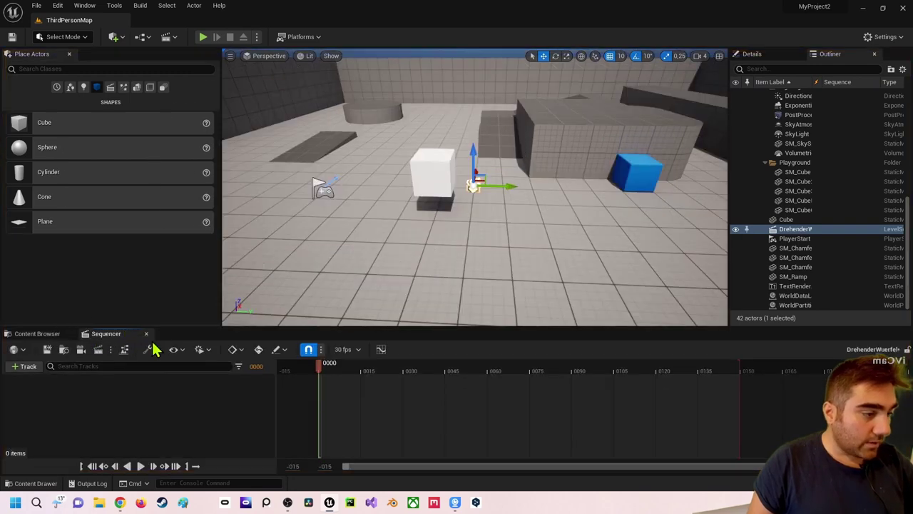
pyautogui.hotkey('ctrl', 'space')
pyautogui.hotkey('ctrl', 'space')
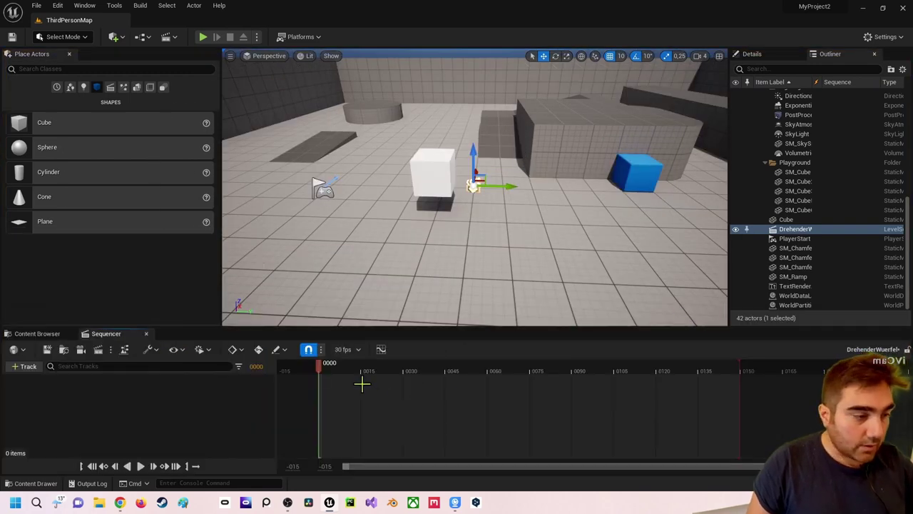
pyautogui.click(69, 55)
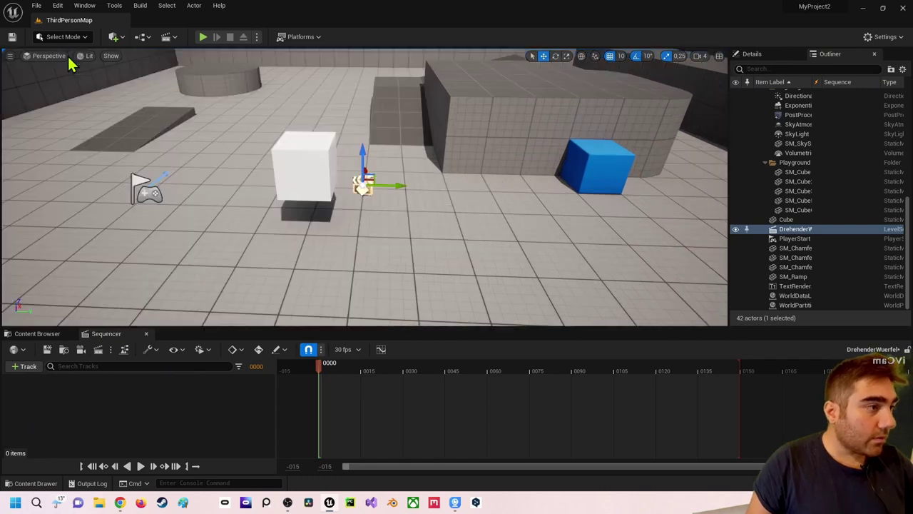
pyautogui.moveTo(347, 327); pyautogui.dragTo(348, 315)
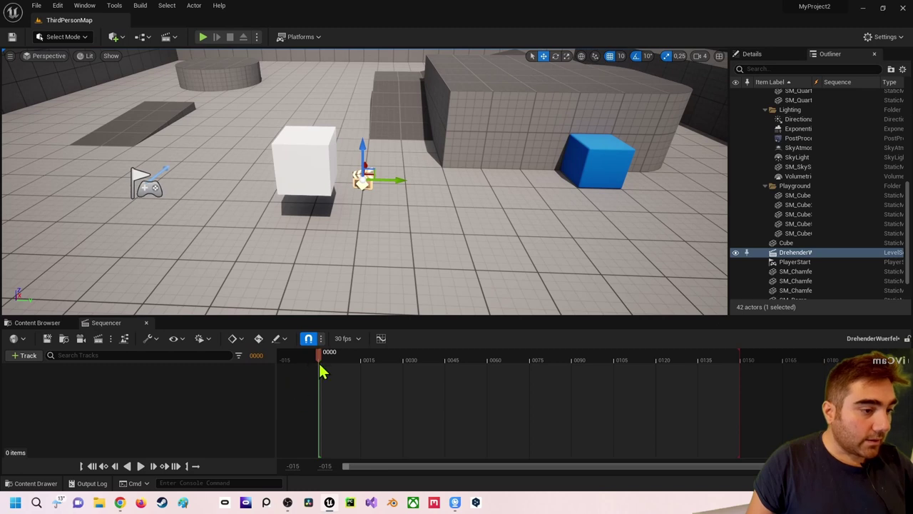
pyautogui.moveTo(335, 365); pyautogui.dragTo(321, 367)
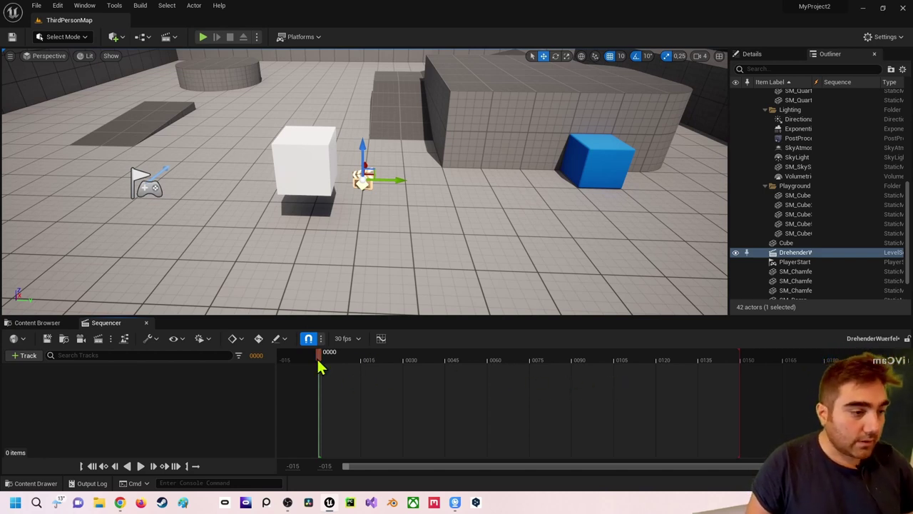
pyautogui.moveTo(320, 362); pyautogui.dragTo(322, 372)
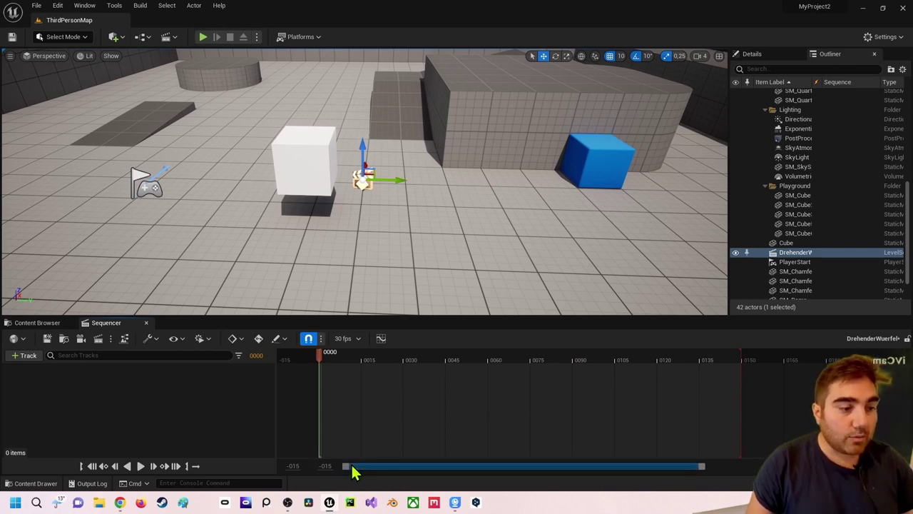
# Step: Zoom the timeline and drag the playback end marker well past frame 0150
pyautogui.moveTo(369, 468)
pyautogui.mouseDown()
pyautogui.moveTo(535, 479)
pyautogui.moveTo(391, 475)
pyautogui.mouseUp()
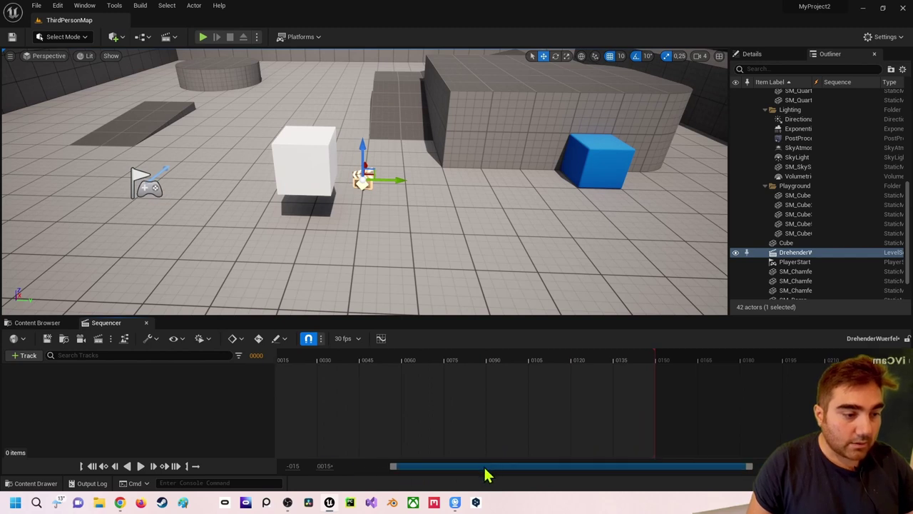
pyautogui.moveTo(485, 476); pyautogui.dragTo(522, 477)
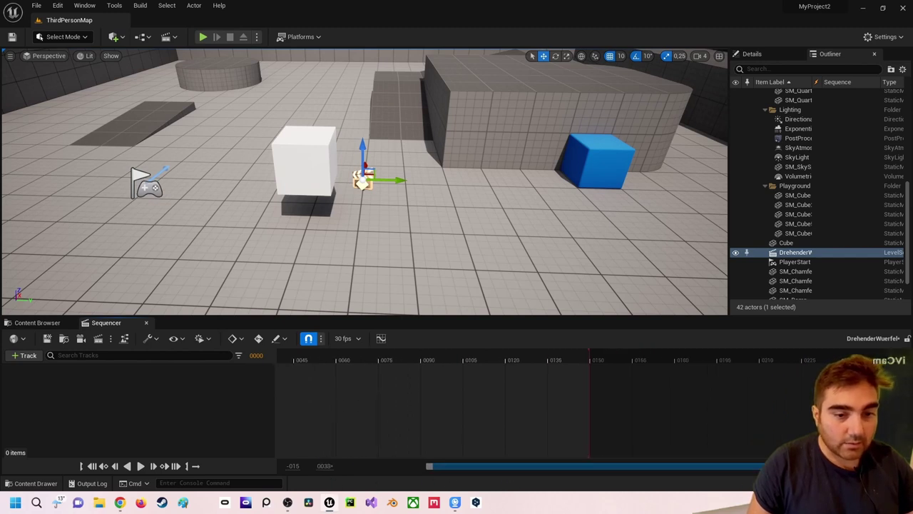
pyautogui.moveTo(763, 465)
pyautogui.mouseDown()
pyautogui.moveTo(447, 471)
pyautogui.moveTo(581, 473)
pyautogui.mouseUp()
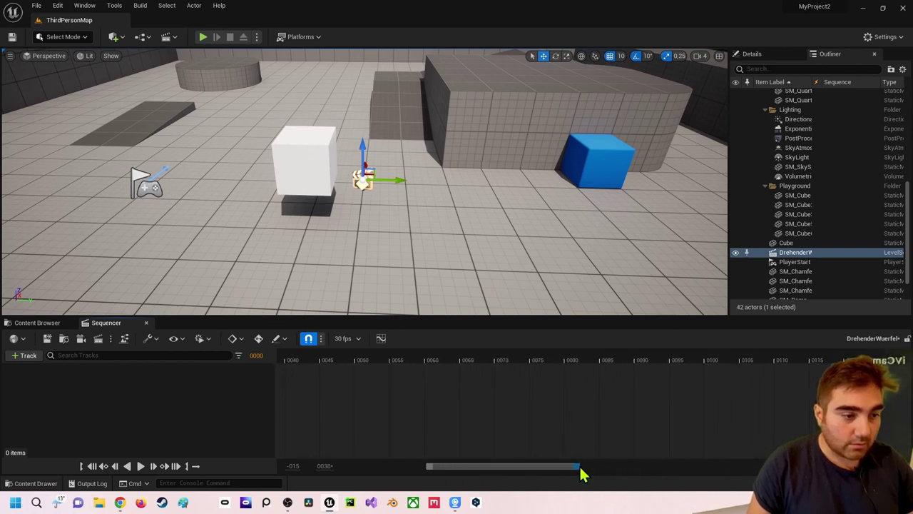
pyautogui.moveTo(428, 473); pyautogui.dragTo(344, 470)
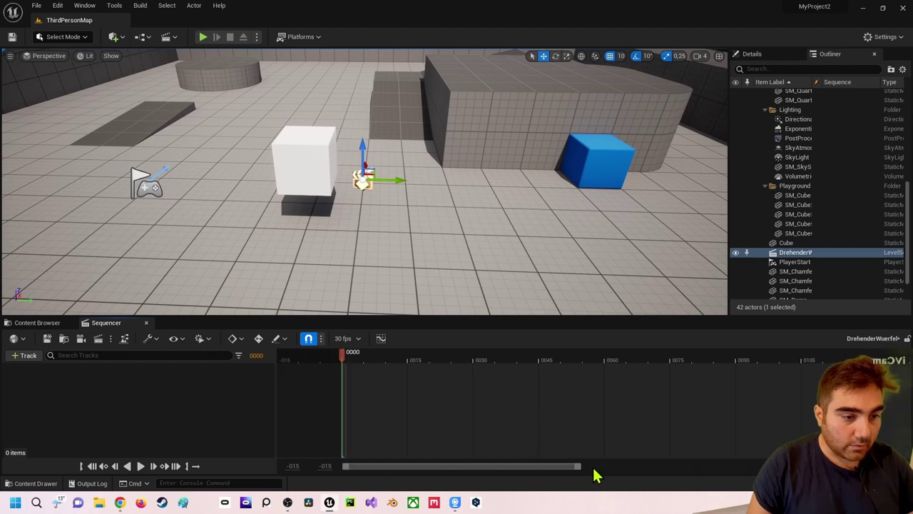
pyautogui.moveTo(579, 468); pyautogui.dragTo(765, 468)
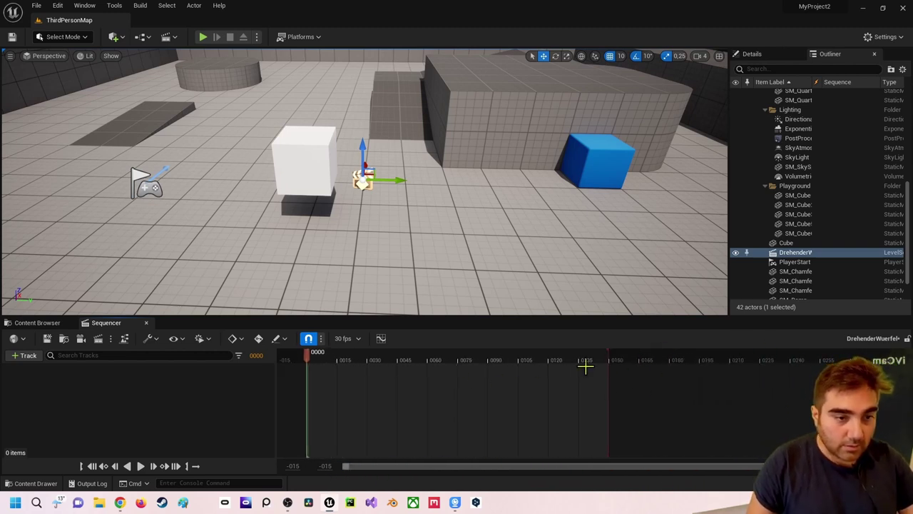
pyautogui.moveTo(608, 352); pyautogui.dragTo(821, 353)
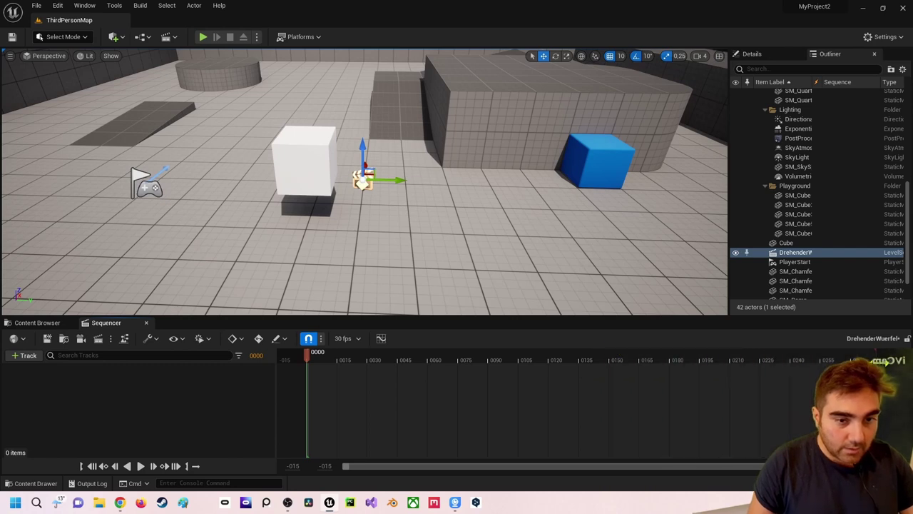
pyautogui.click(644, 407)
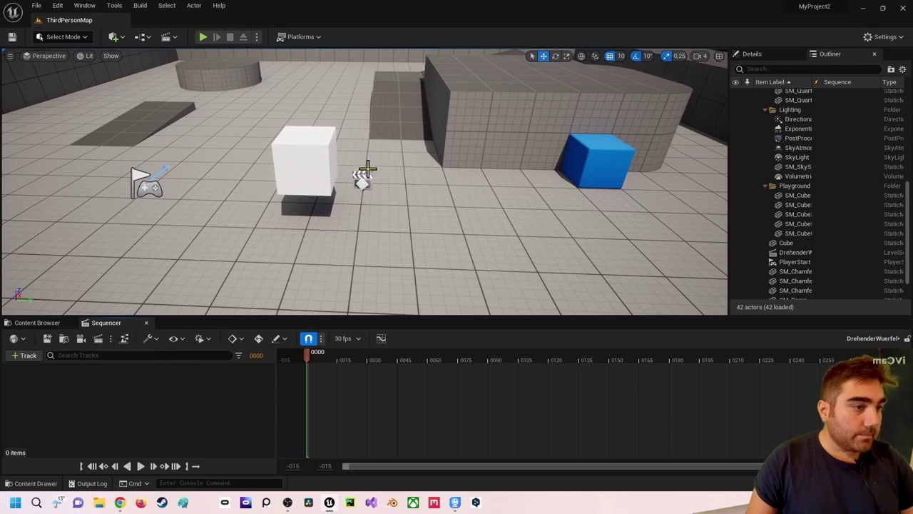
# Step: Add the Cube to DrehenderWuerfel from the Outliner and expand its Transform track
pyautogui.click(306, 168)
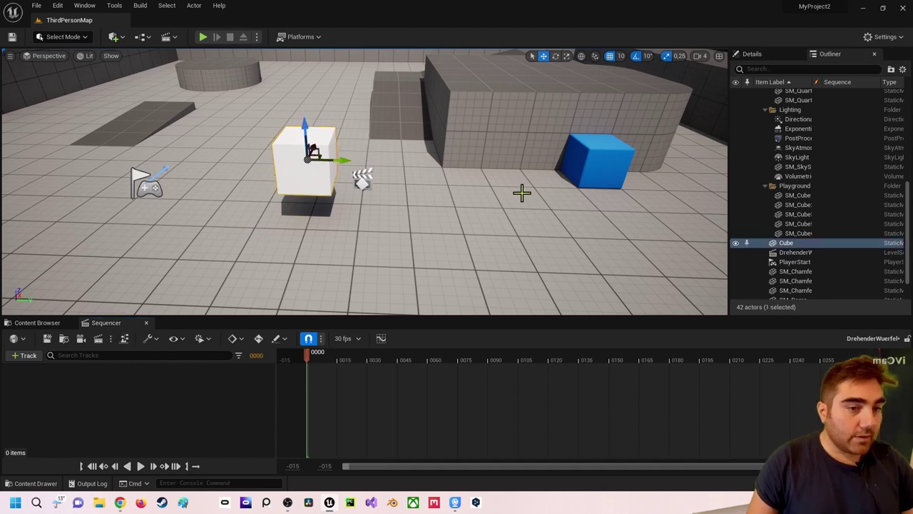
pyautogui.click(26, 359)
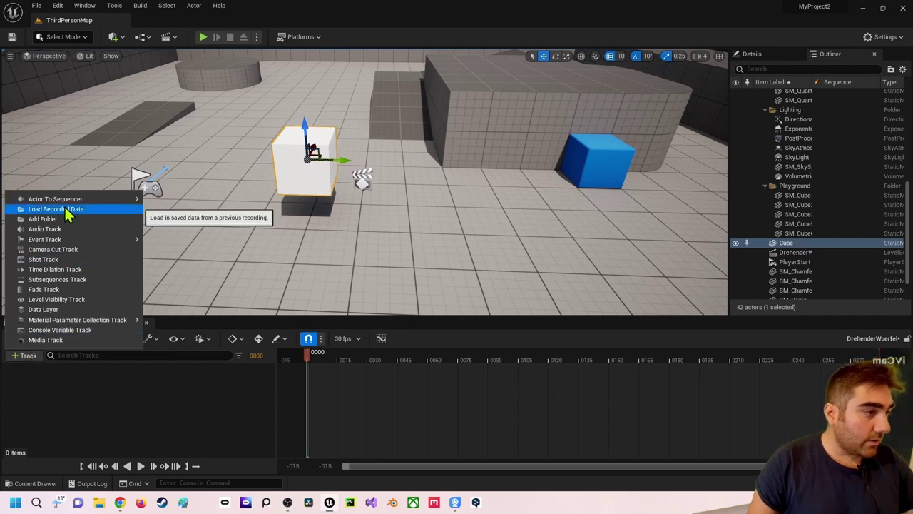
pyautogui.moveTo(70, 202)
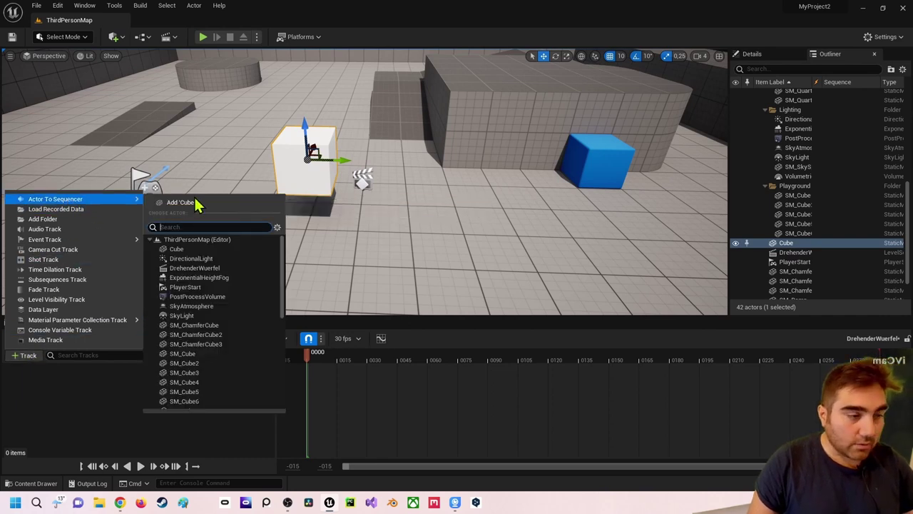
pyautogui.click(193, 249)
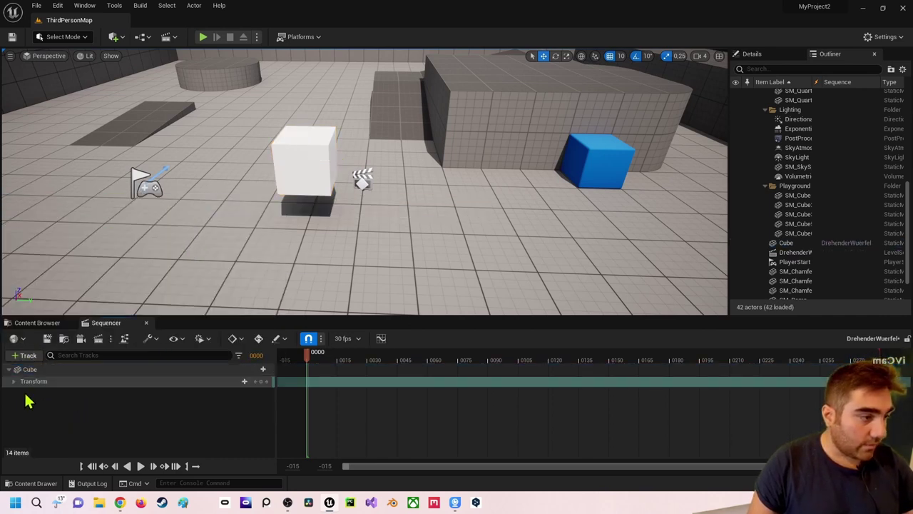
pyautogui.click(21, 370)
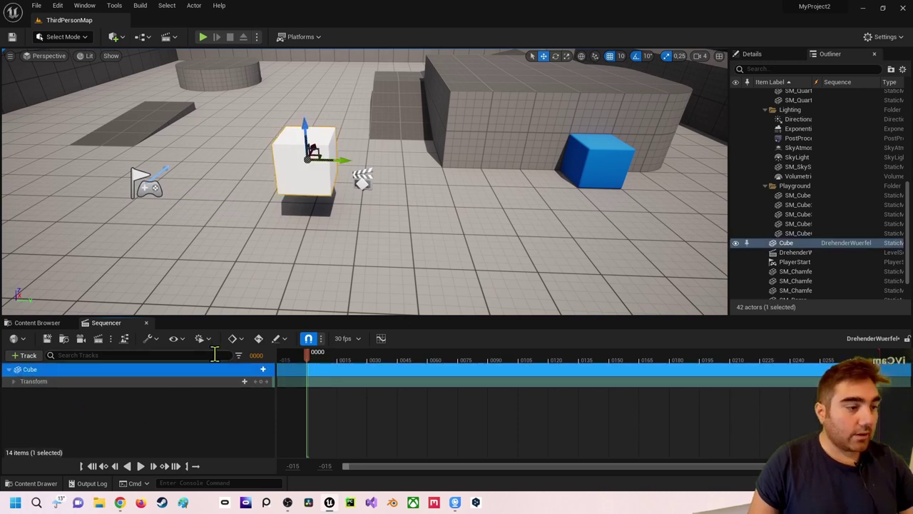
pyautogui.press('Delete')
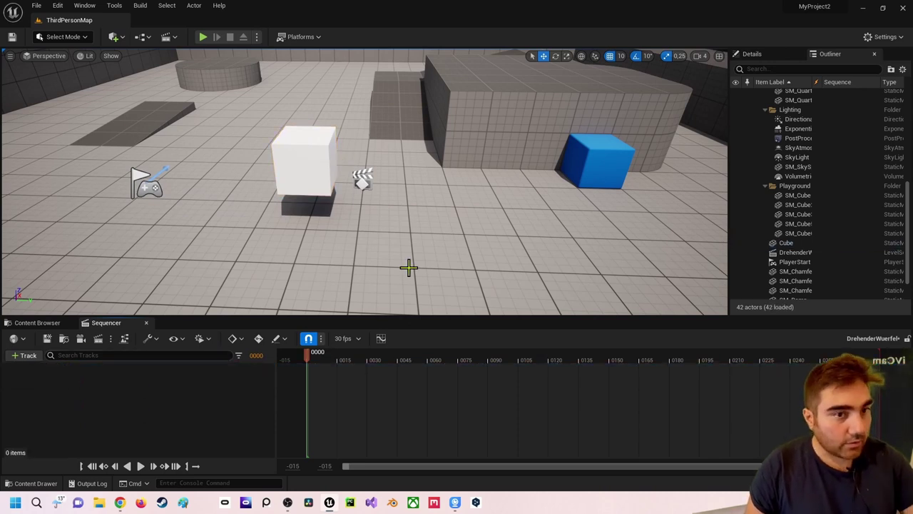
pyautogui.click(833, 243)
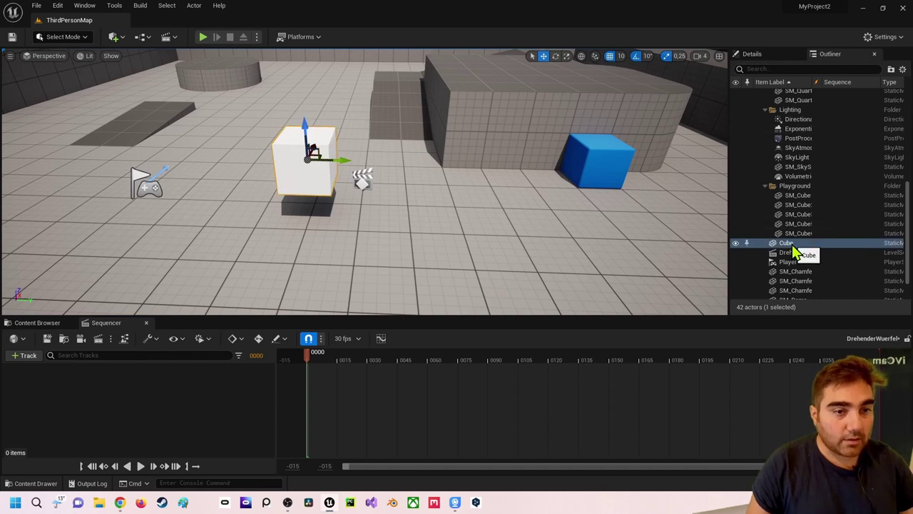
pyautogui.moveTo(793, 246); pyautogui.dragTo(120, 398)
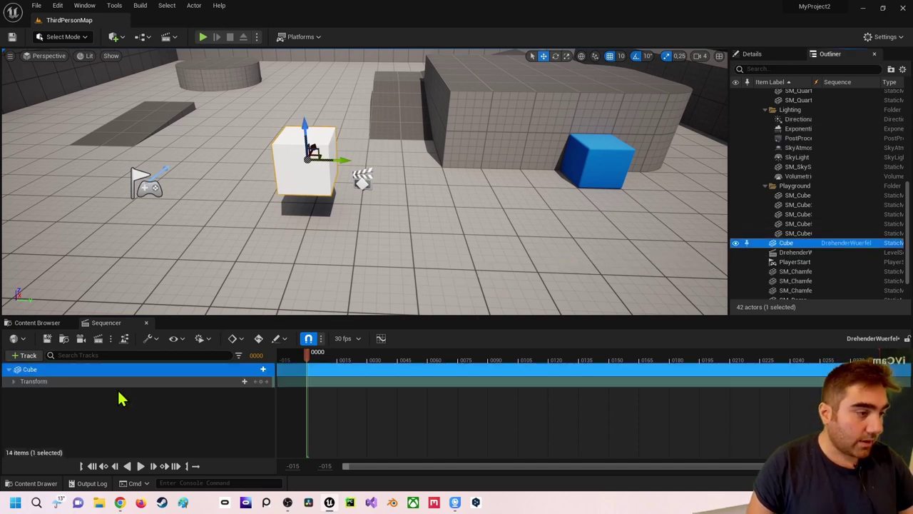
pyautogui.click(12, 381)
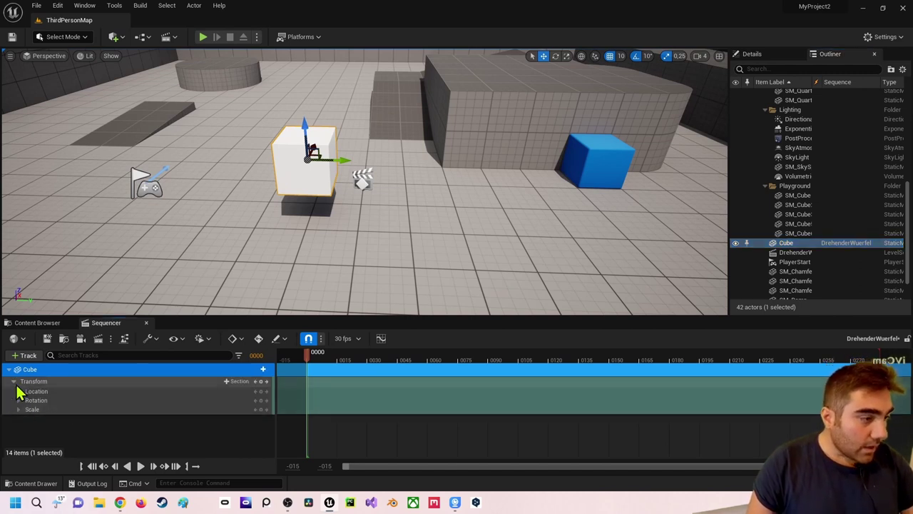
# Step: Expand Rotation and key the Cube's Yaw at 0.0 on frame 0000
pyautogui.click(14, 380)
pyautogui.click(14, 381)
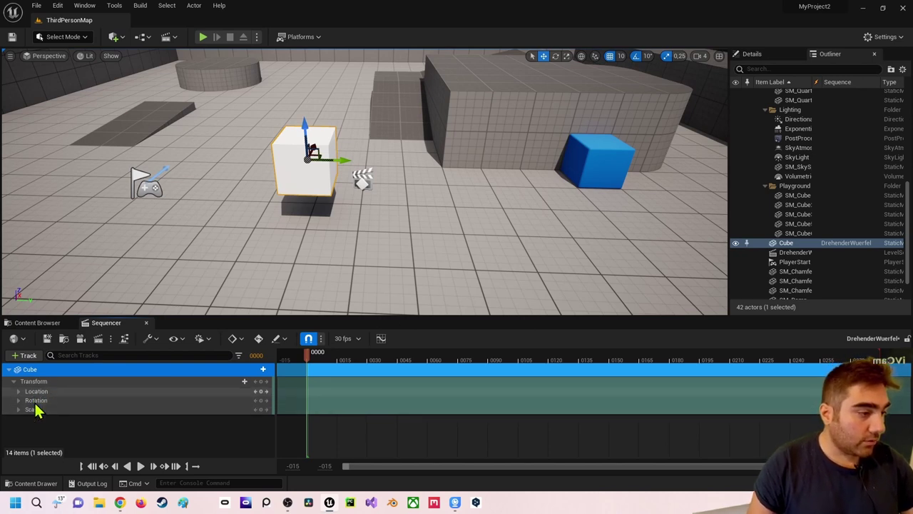
pyautogui.click(19, 400)
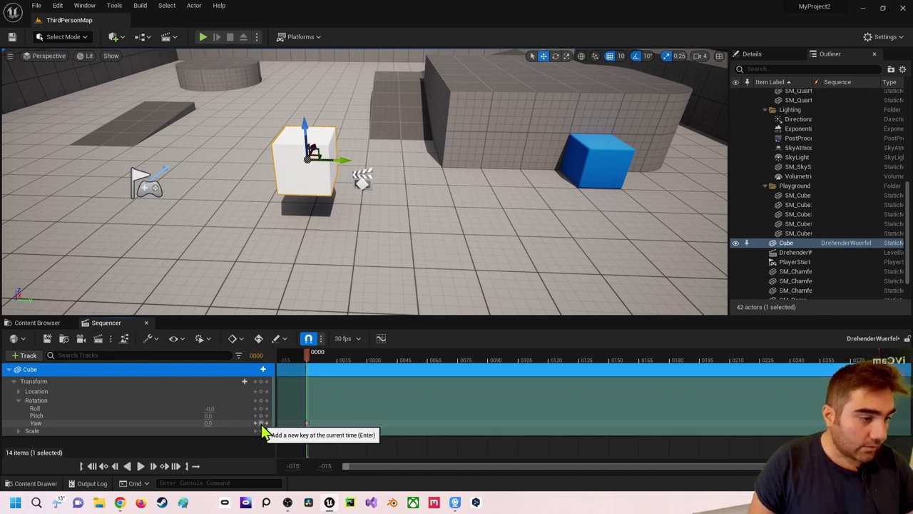
pyautogui.click(263, 429)
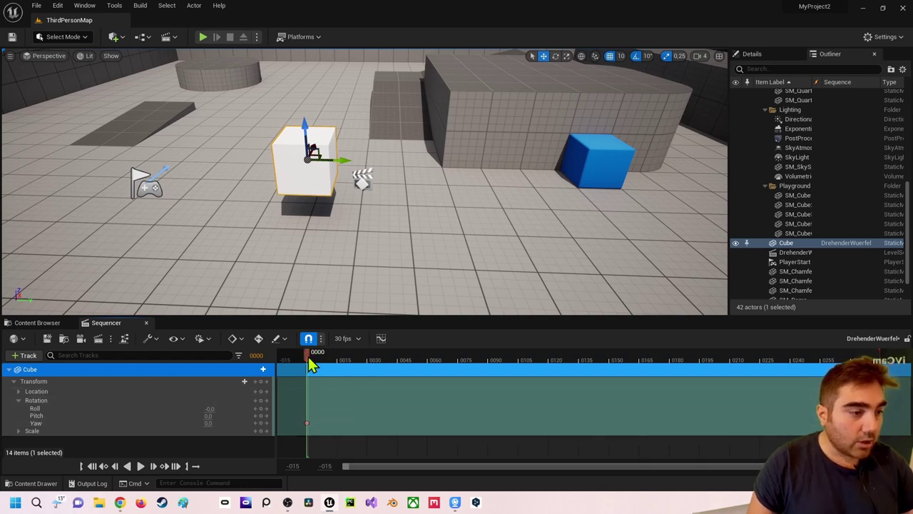
pyautogui.moveTo(310, 360)
pyautogui.mouseDown()
pyautogui.moveTo(622, 381)
pyautogui.moveTo(583, 383)
pyautogui.moveTo(804, 384)
pyautogui.moveTo(710, 378)
pyautogui.mouseUp()
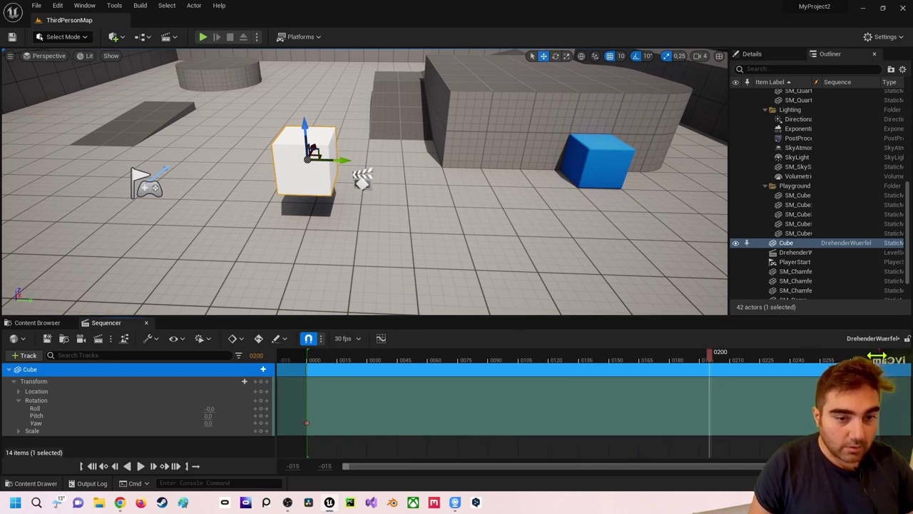
# Step: Trim the Cube section to about frame 90 and key Yaw 360 at frame 0091
pyautogui.moveTo(878, 358); pyautogui.dragTo(490, 366)
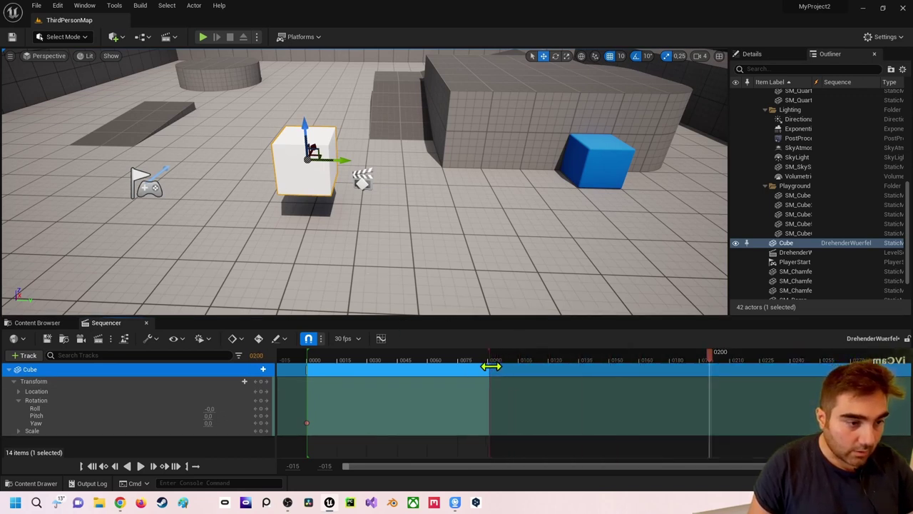
pyautogui.moveTo(713, 363); pyautogui.dragTo(494, 365)
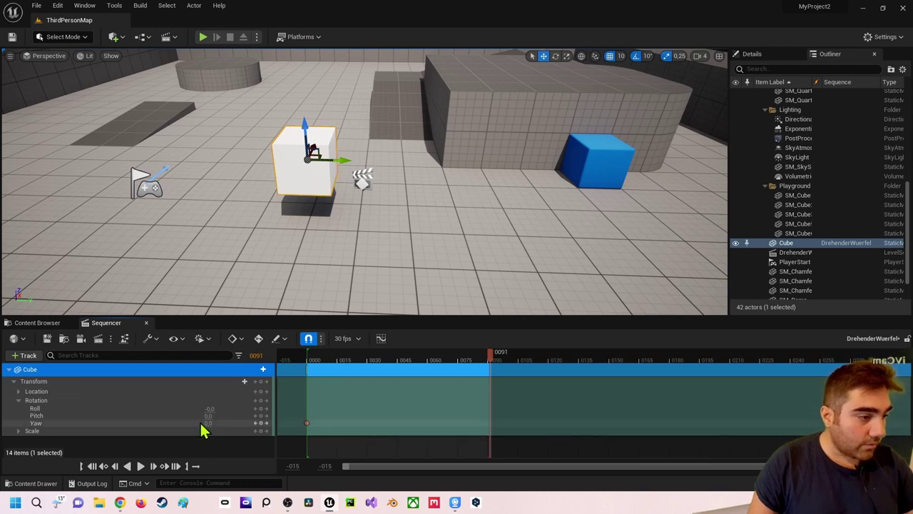
pyautogui.moveTo(216, 423); pyautogui.dragTo(218, 436)
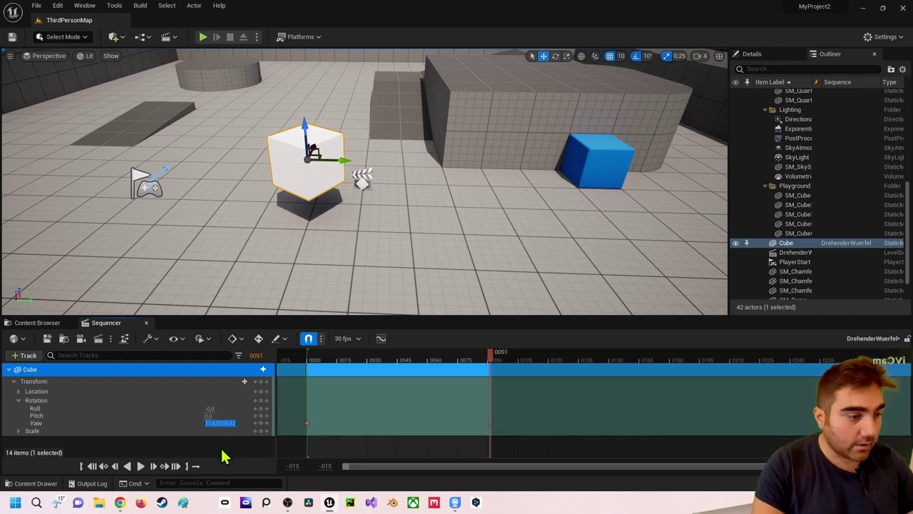
pyautogui.write('360')
pyautogui.press('Return')
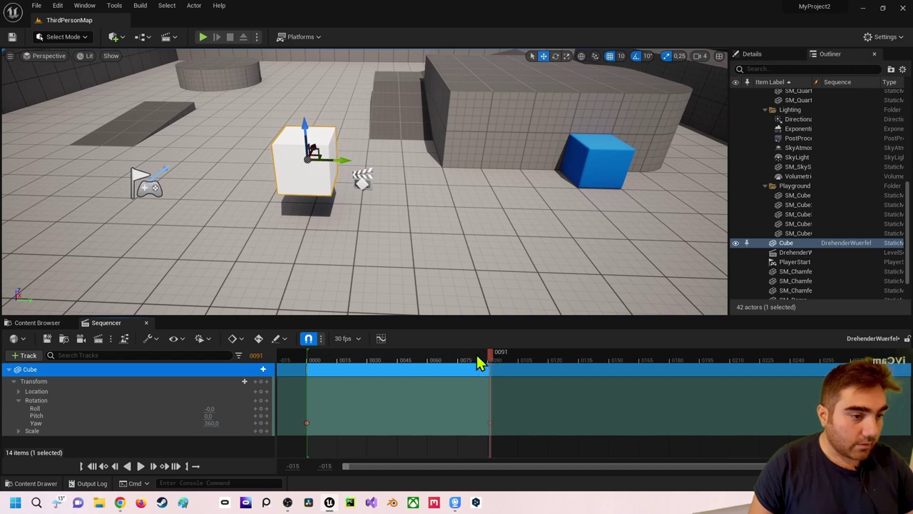
pyautogui.moveTo(479, 363); pyautogui.dragTo(308, 357)
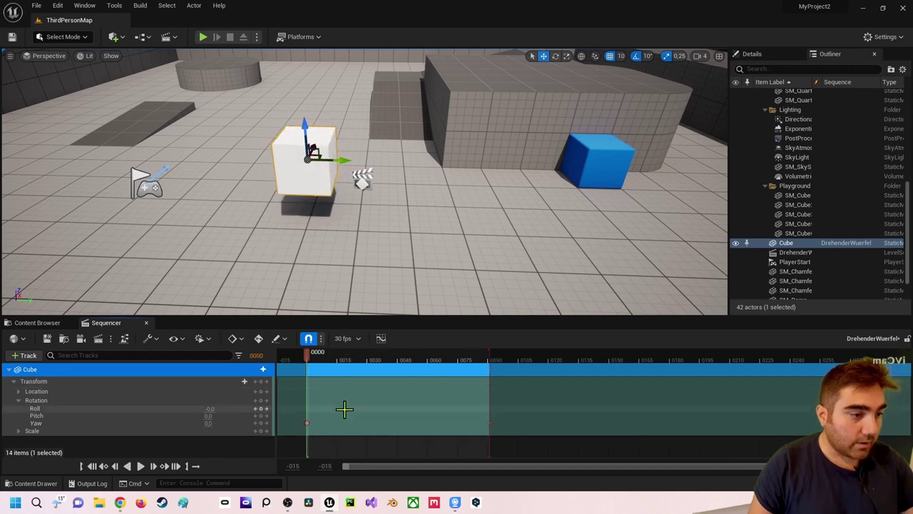
# Step: Play the sequence from frame 0 twice to preview the spin
pyautogui.press('space')
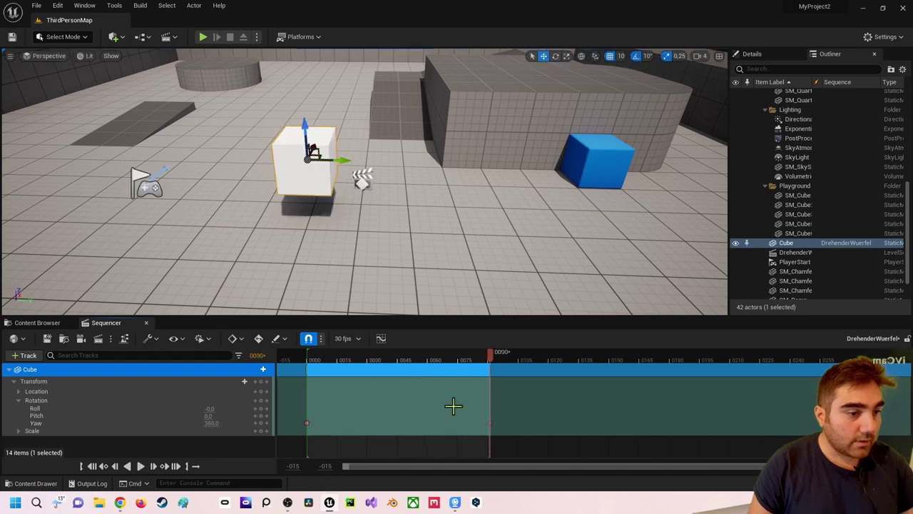
pyautogui.moveTo(492, 364); pyautogui.dragTo(309, 365)
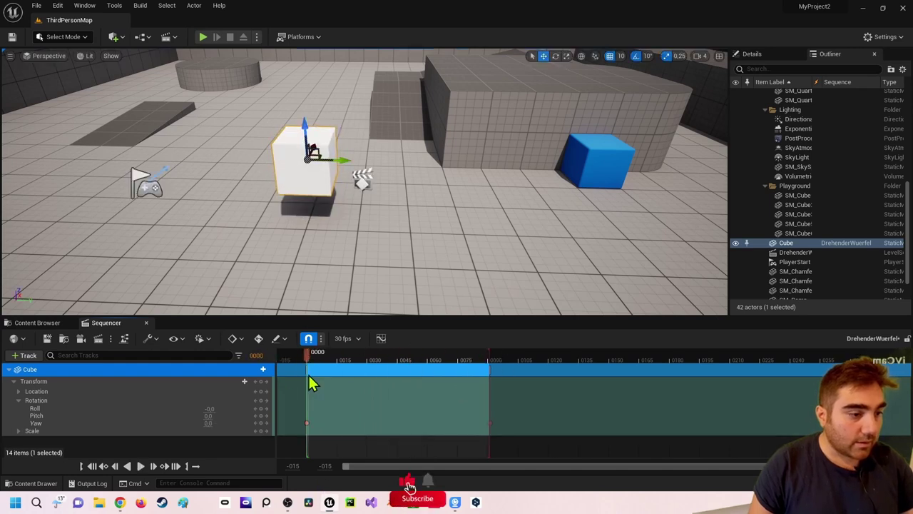
pyautogui.press('space')
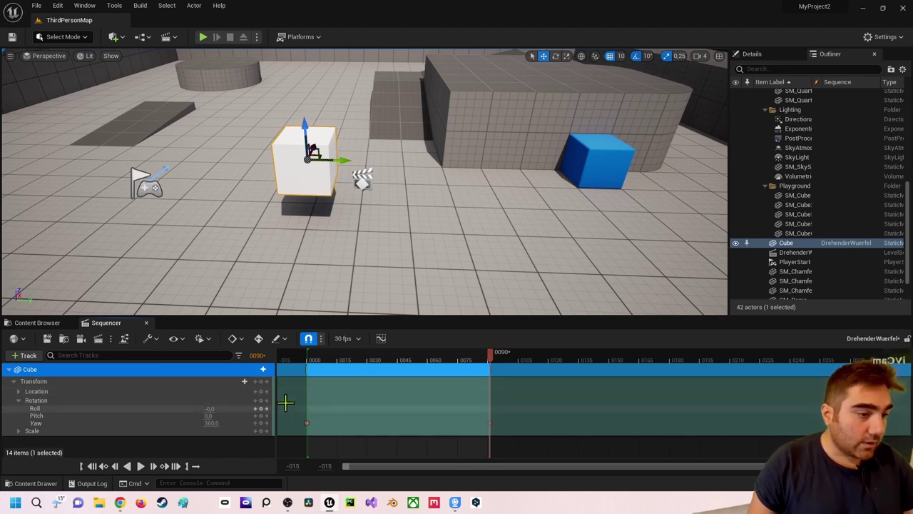
# Step: Box-select both Yaw keyframes at frames 0000 and 0090
pyautogui.moveTo(285, 403); pyautogui.dragTo(421, 432)
pyautogui.moveTo(543, 451); pyautogui.dragTo(544, 451)
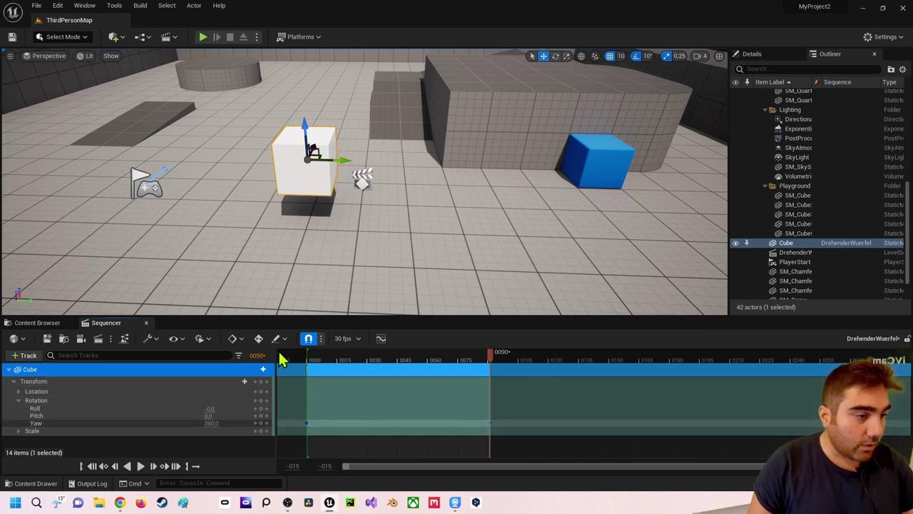
pyautogui.moveTo(286, 401); pyautogui.dragTo(471, 455)
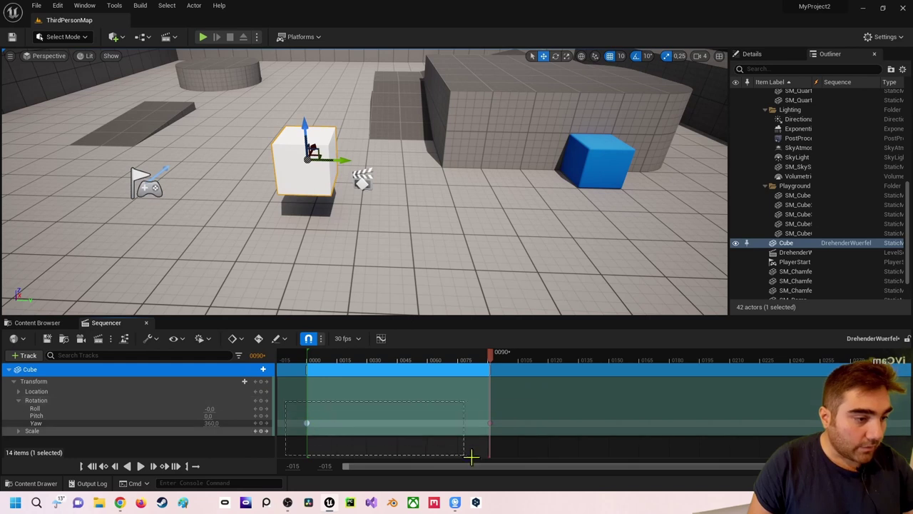
pyautogui.moveTo(537, 449); pyautogui.dragTo(537, 449)
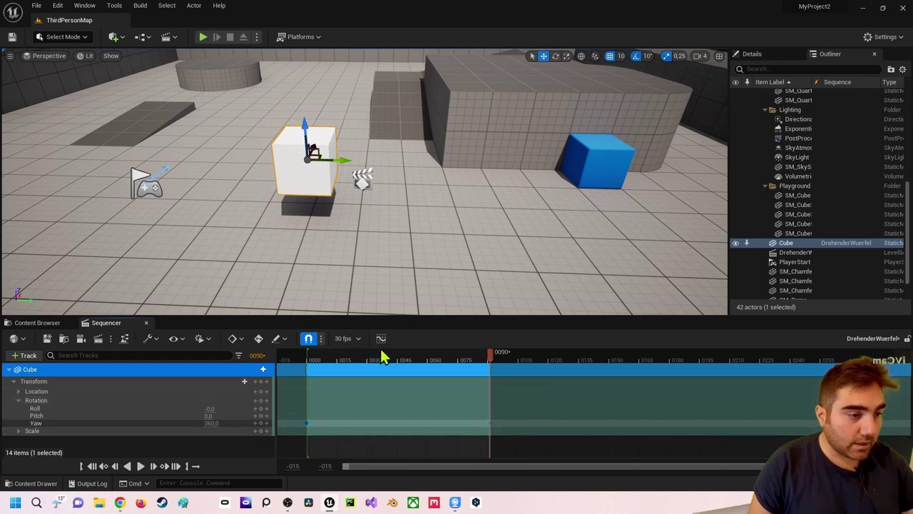
# Step: Open the Sequencer Curves window and maximize it
pyautogui.click(382, 340)
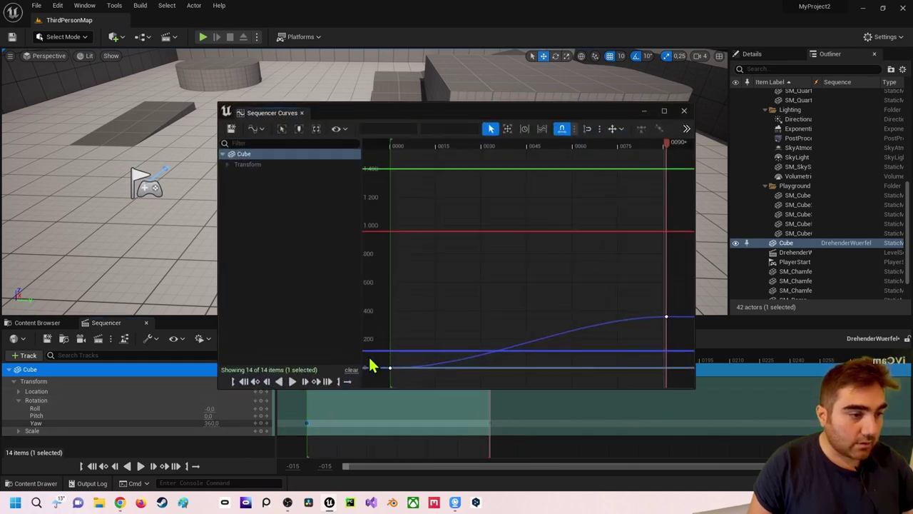
pyautogui.moveTo(271, 118); pyautogui.dragTo(304, 184)
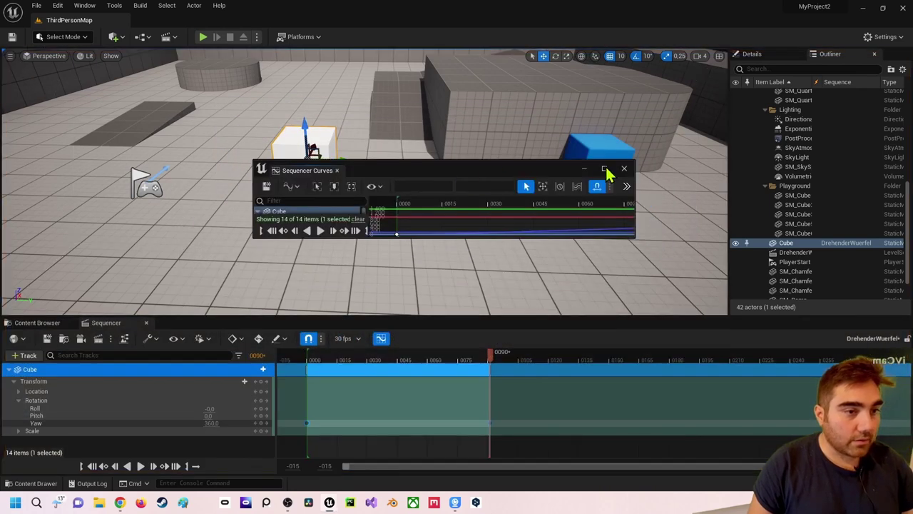
pyautogui.click(605, 170)
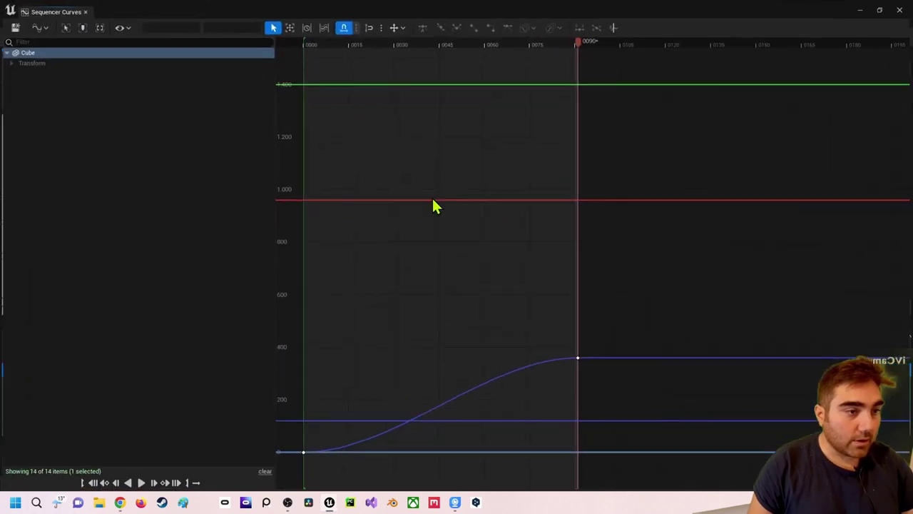
# Step: Isolate the Cube's Yaw curve, select both keys and set Linear interpolation
pyautogui.click(11, 65)
pyautogui.click(8, 62)
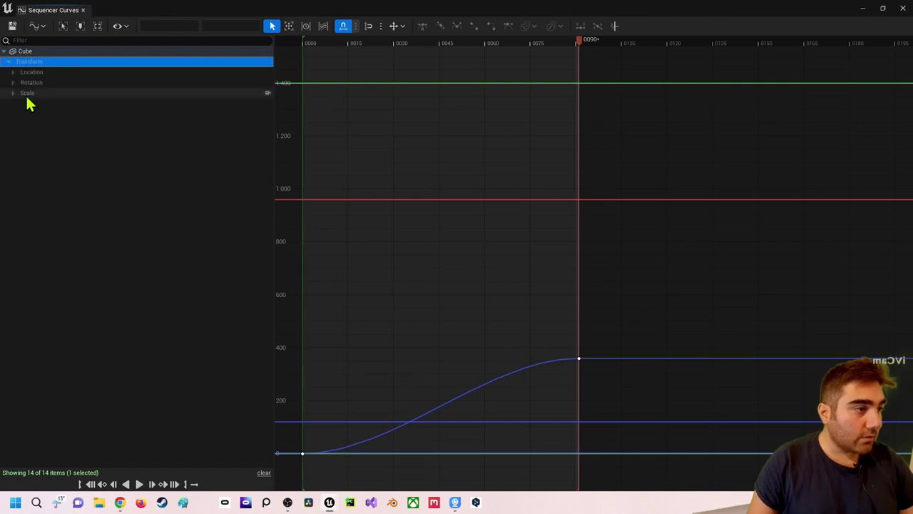
pyautogui.click(24, 92)
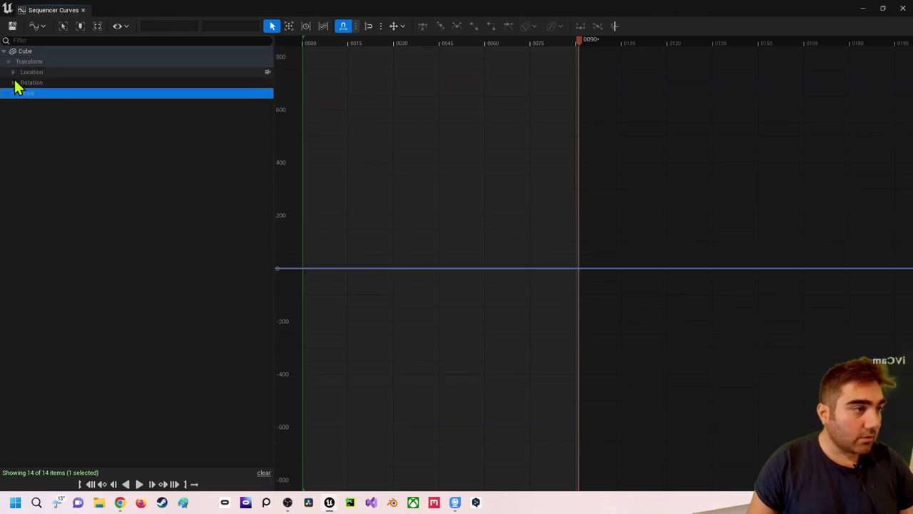
pyautogui.click(13, 83)
pyautogui.click(31, 114)
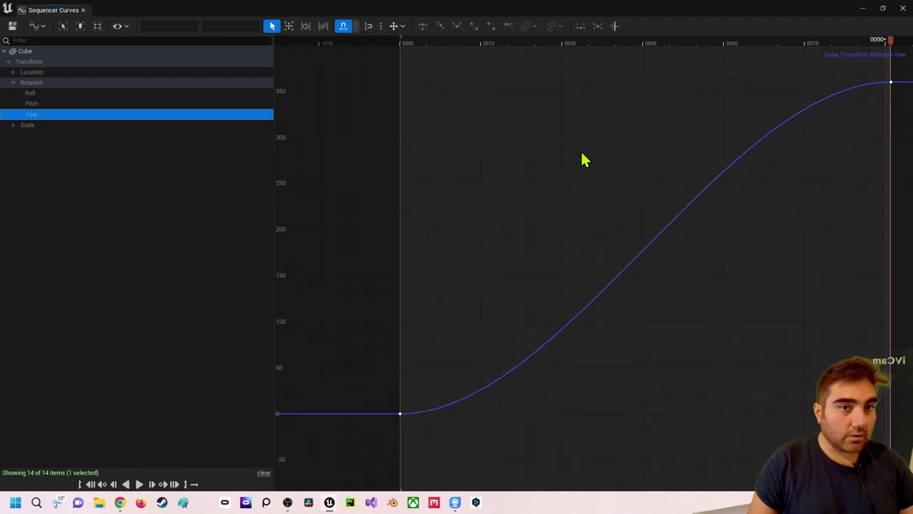
pyautogui.moveTo(607, 174); pyautogui.dragTo(555, 180, button='right')
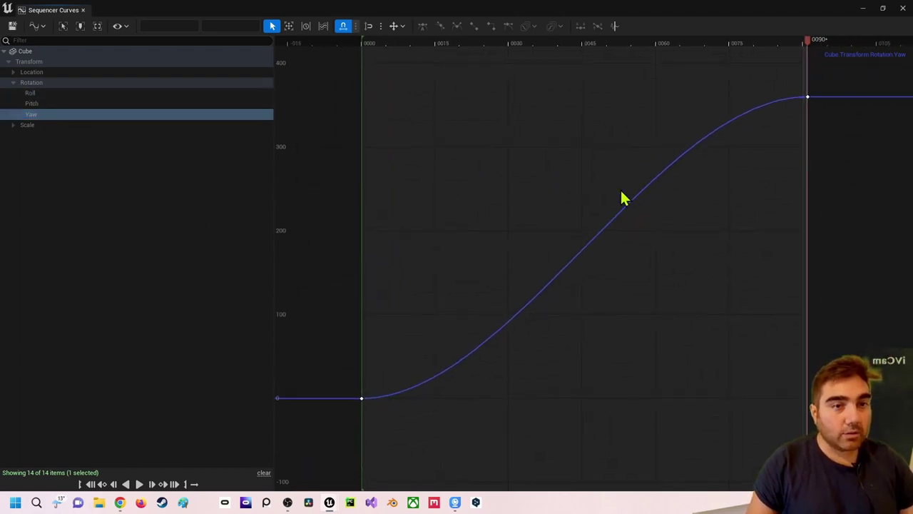
pyautogui.moveTo(376, 405); pyautogui.dragTo(380, 434)
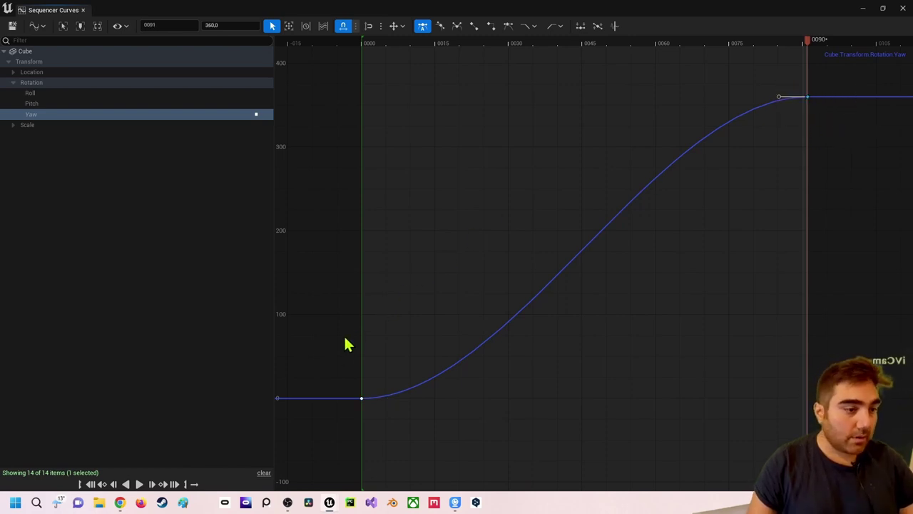
pyautogui.moveTo(432, 442); pyautogui.dragTo(434, 441)
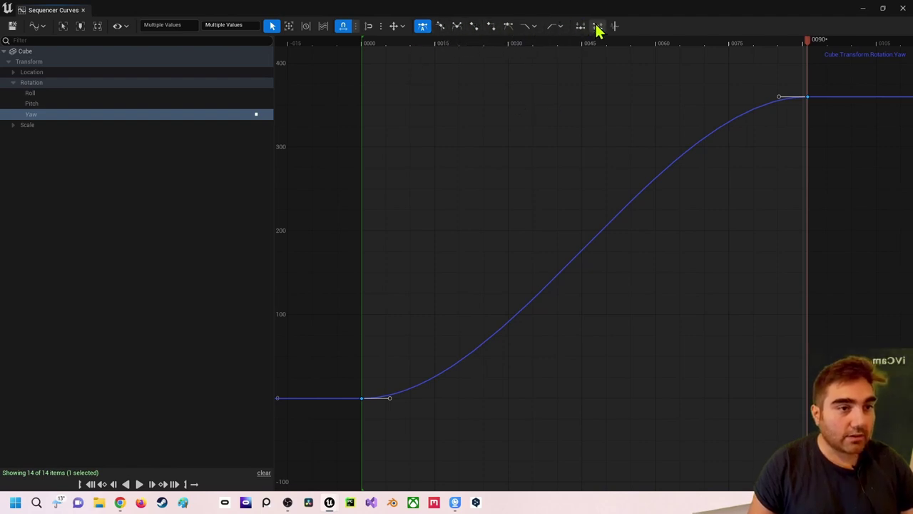
pyautogui.click(475, 27)
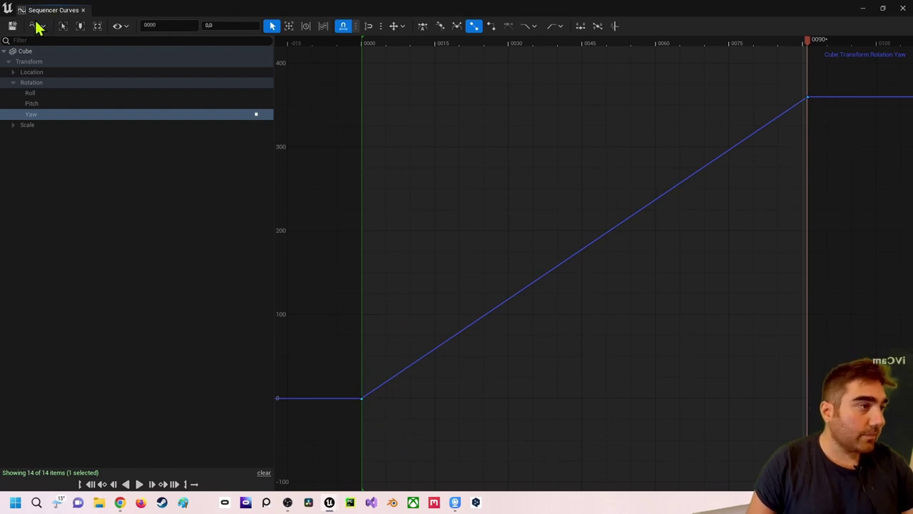
pyautogui.click(83, 11)
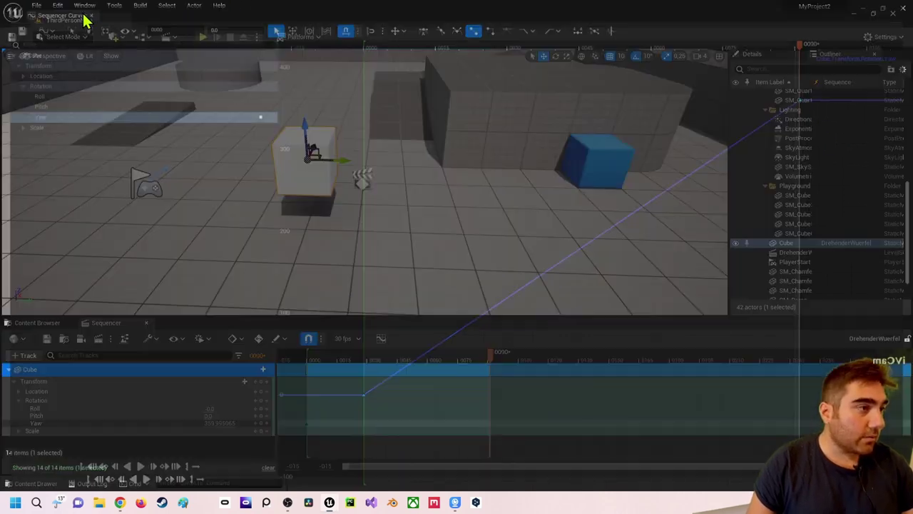
pyautogui.moveTo(491, 364); pyautogui.dragTo(307, 367)
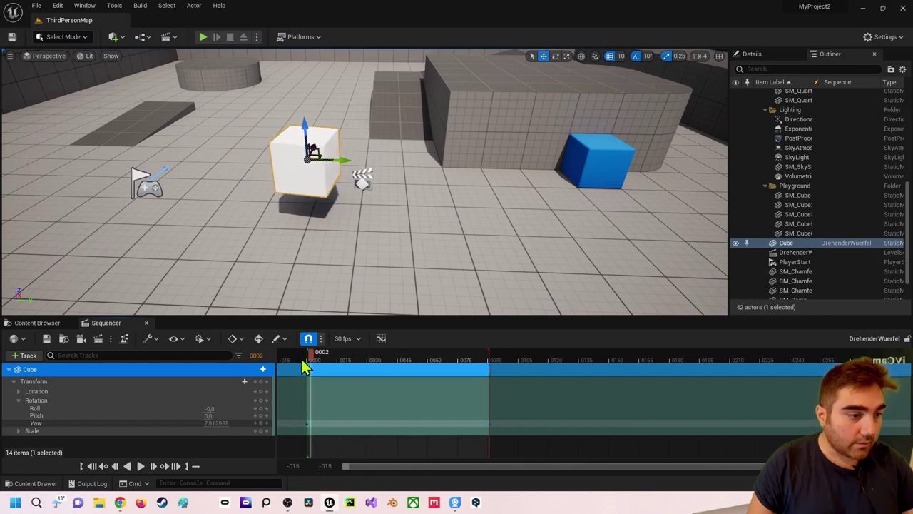
pyautogui.click(279, 207)
pyautogui.press('space')
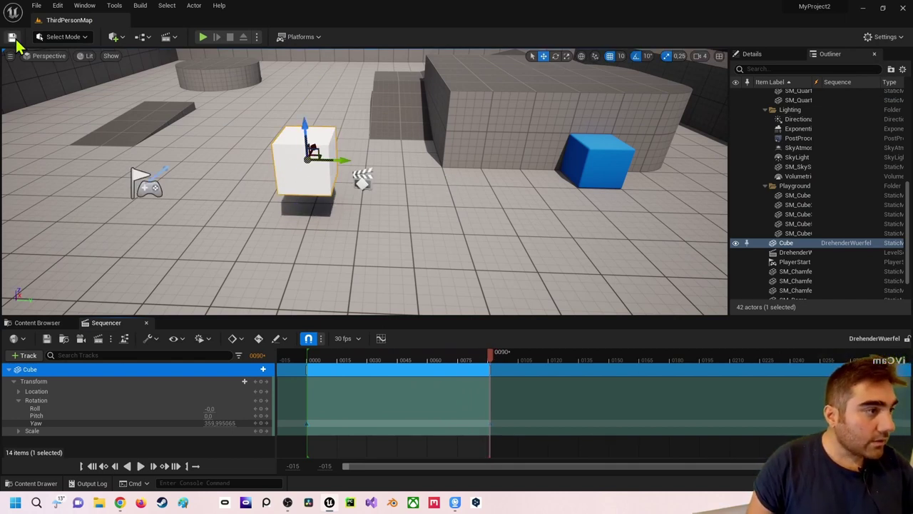
pyautogui.moveTo(142, 107); pyautogui.dragTo(229, 126, button='right')
pyautogui.scroll(-2, 827, 214)
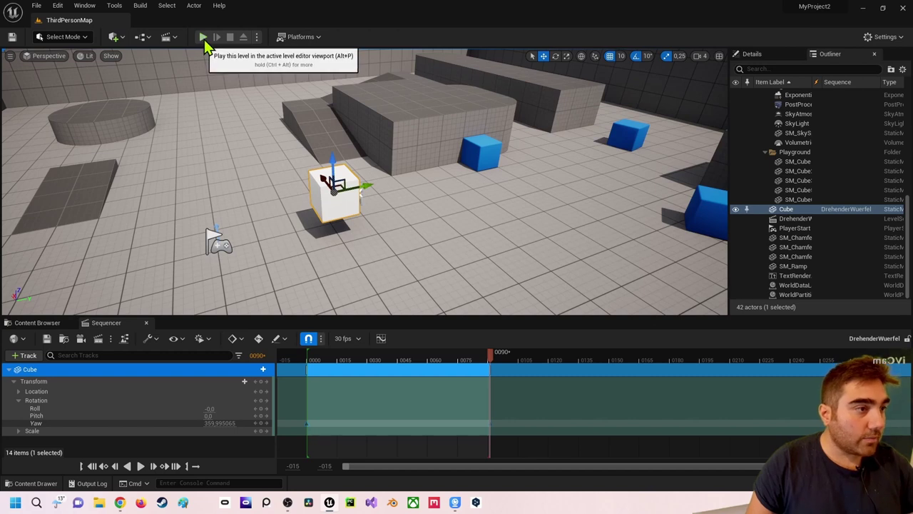
pyautogui.click(203, 37)
pyautogui.click(438, 212)
pyautogui.press('w')
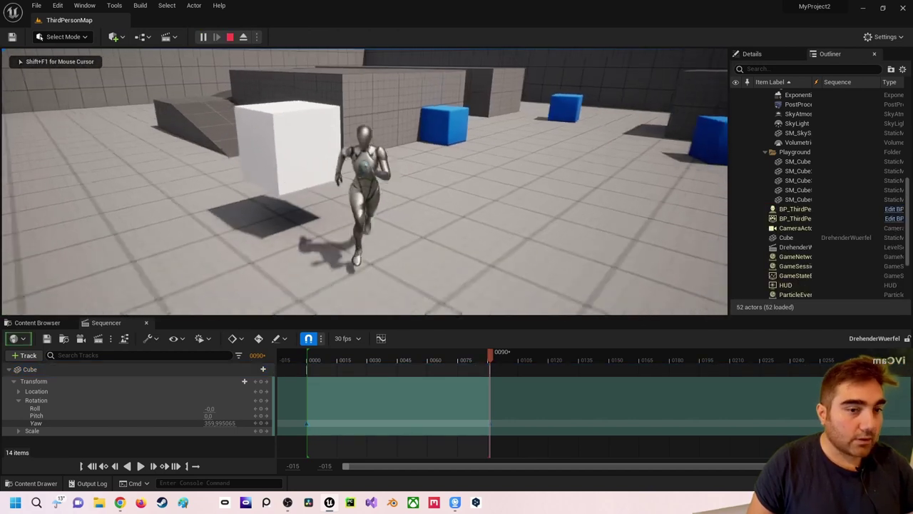
pyautogui.press('Escape')
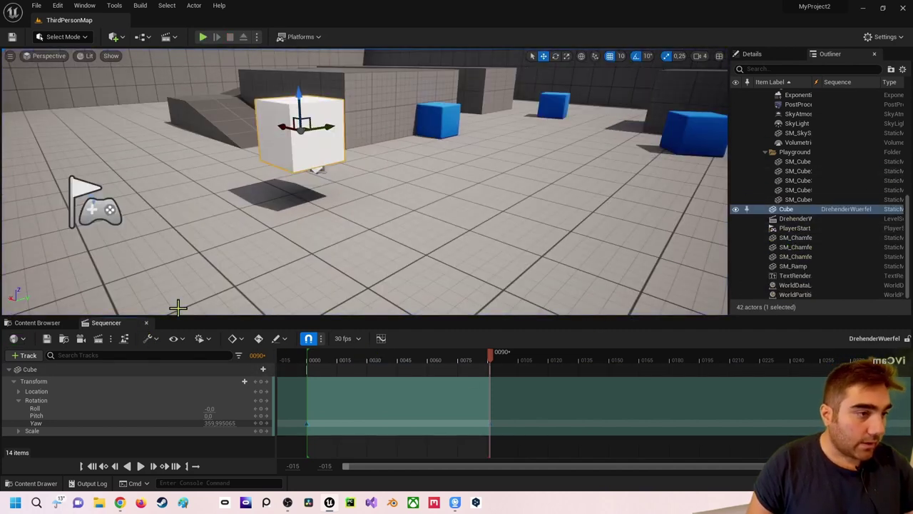
# Step: Close the Sequencer timeline and widen the Outliner panel
pyautogui.click(146, 323)
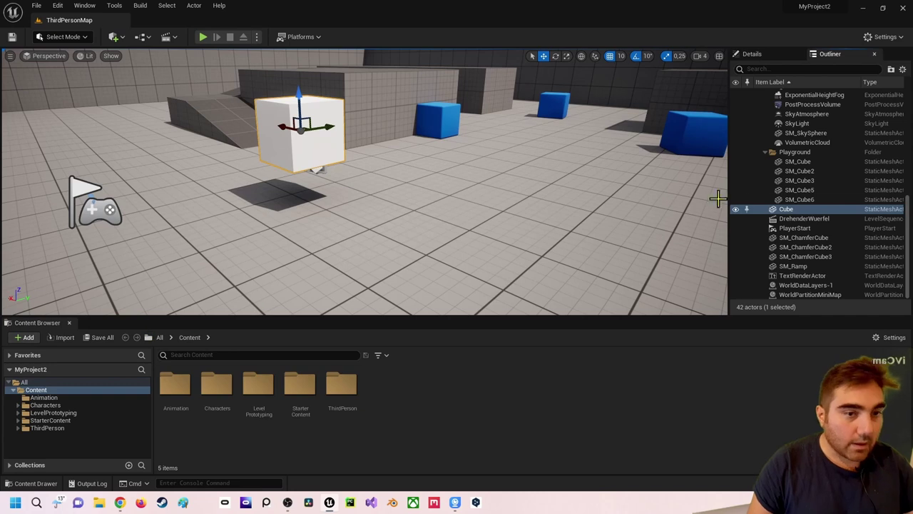
pyautogui.click(796, 221)
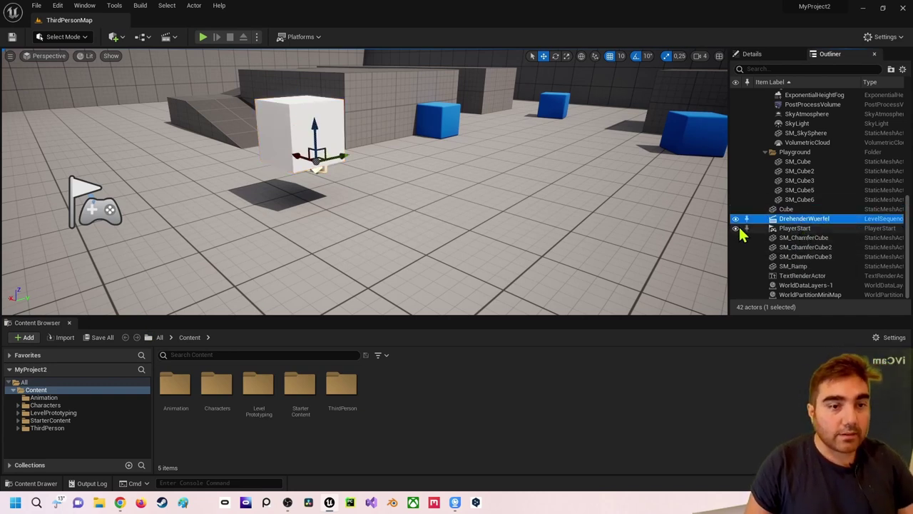
pyautogui.moveTo(729, 238); pyautogui.dragTo(635, 238)
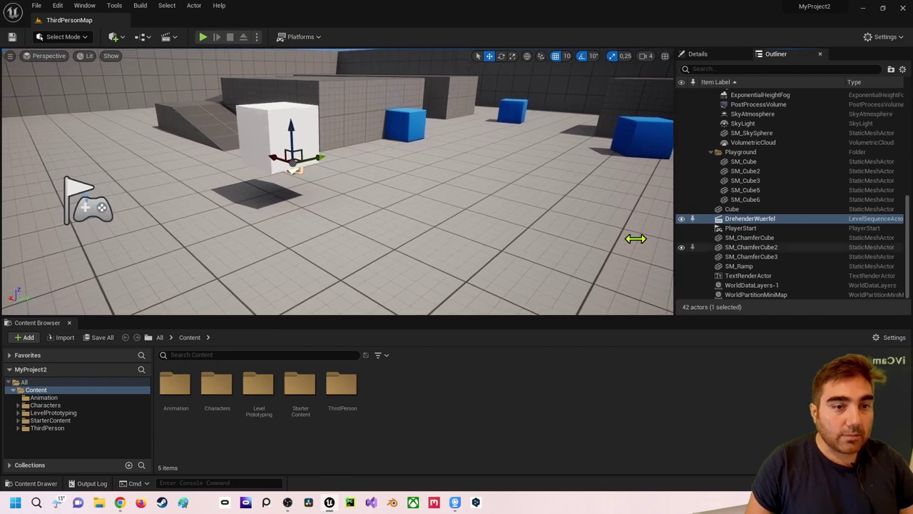
# Step: Move the DrehenderWuerfel sequence actor down onto the floor beside the white cube
pyautogui.click(293, 163)
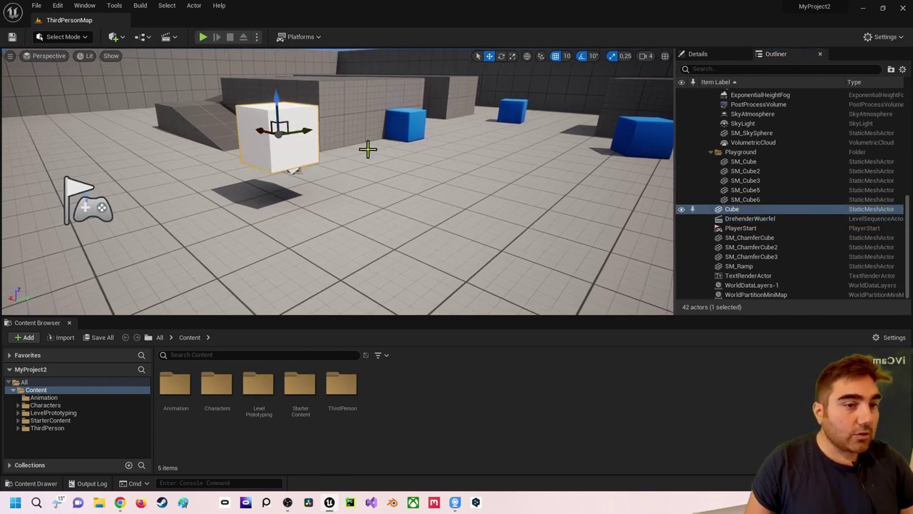
pyautogui.click(751, 221)
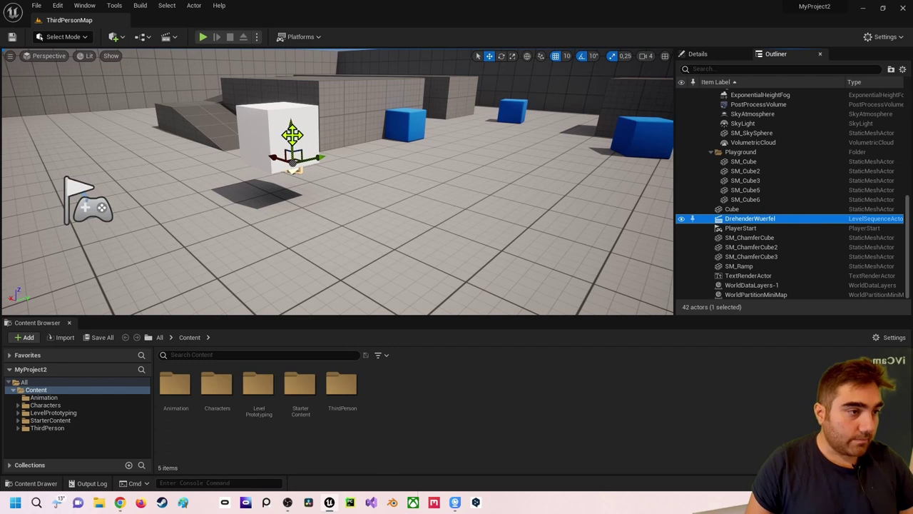
pyautogui.moveTo(291, 136)
pyautogui.mouseDown()
pyautogui.moveTo(300, 170)
pyautogui.moveTo(301, 145)
pyautogui.mouseUp()
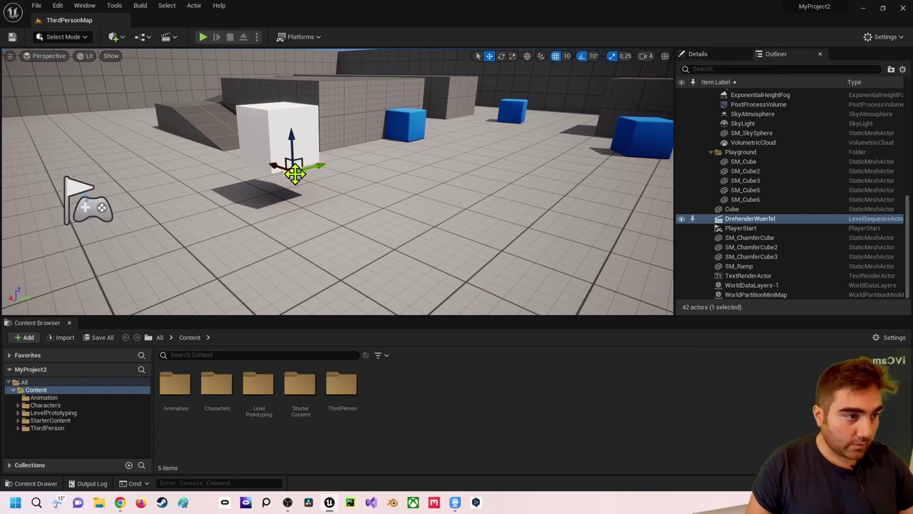
pyautogui.moveTo(316, 169); pyautogui.dragTo(320, 171, button='right')
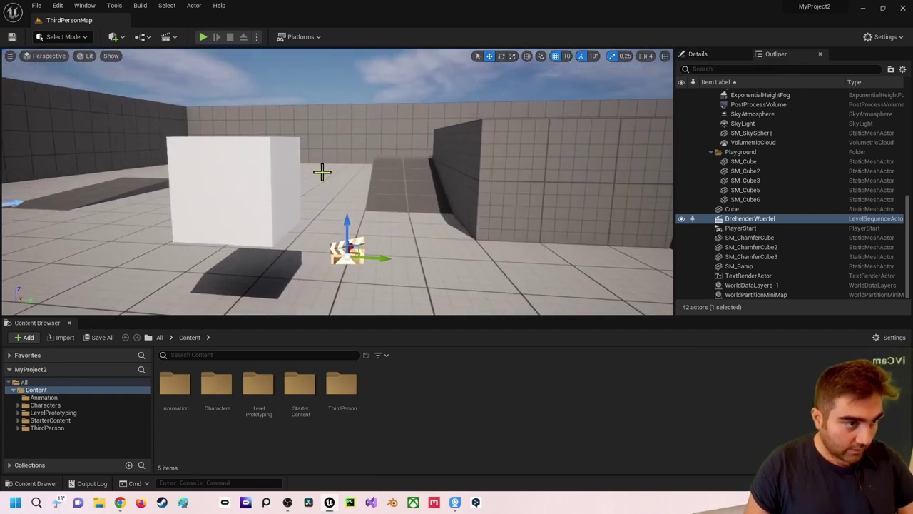
# Step: Enable Auto Play in DrehenderWuerfel's Playback details, save the level, and start Play mode
pyautogui.click(697, 55)
pyautogui.scroll(-3, 784, 198)
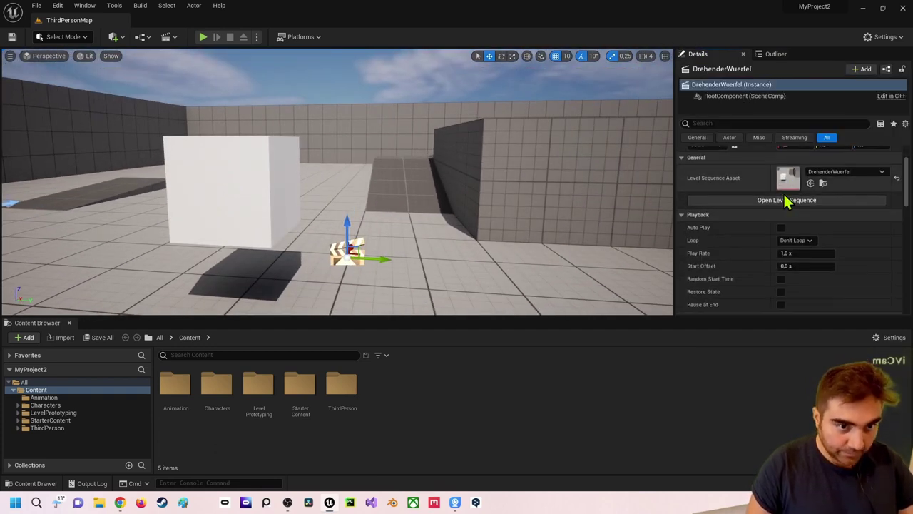
pyautogui.scroll(-1, 785, 203)
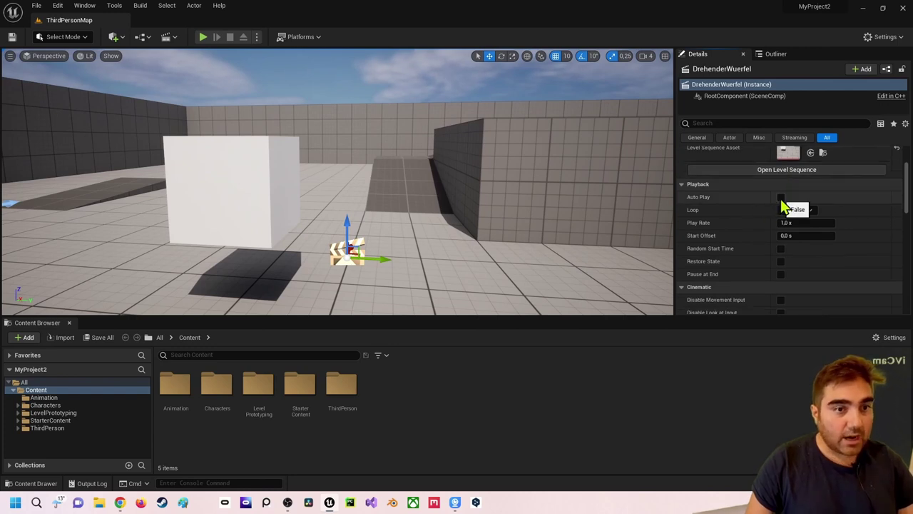
pyautogui.click(781, 198)
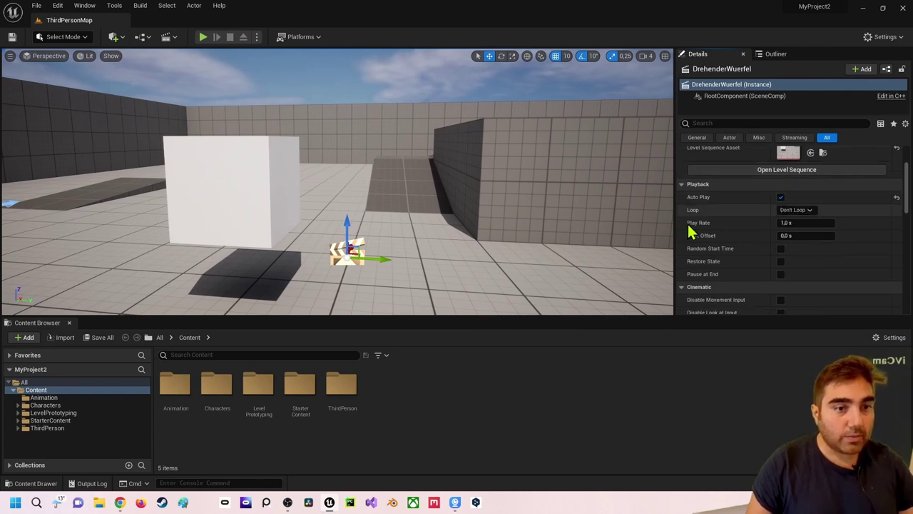
pyautogui.click(12, 36)
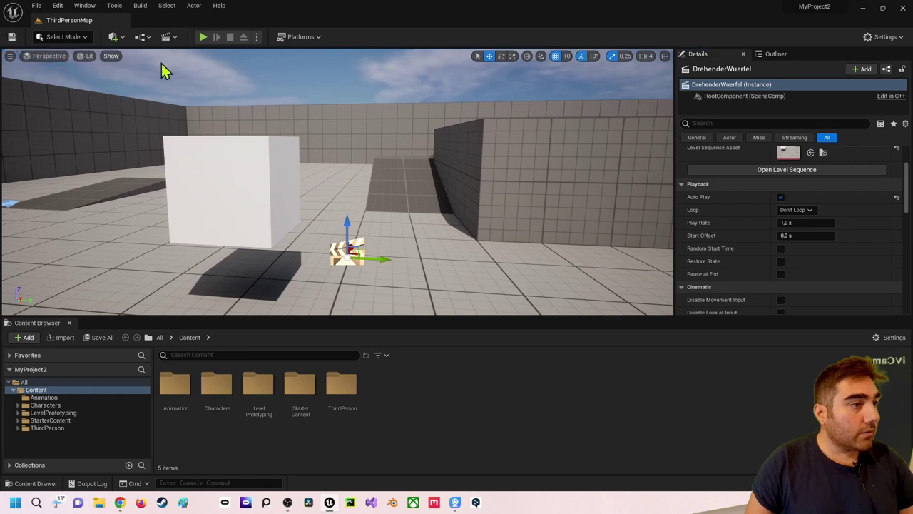
pyautogui.click(202, 38)
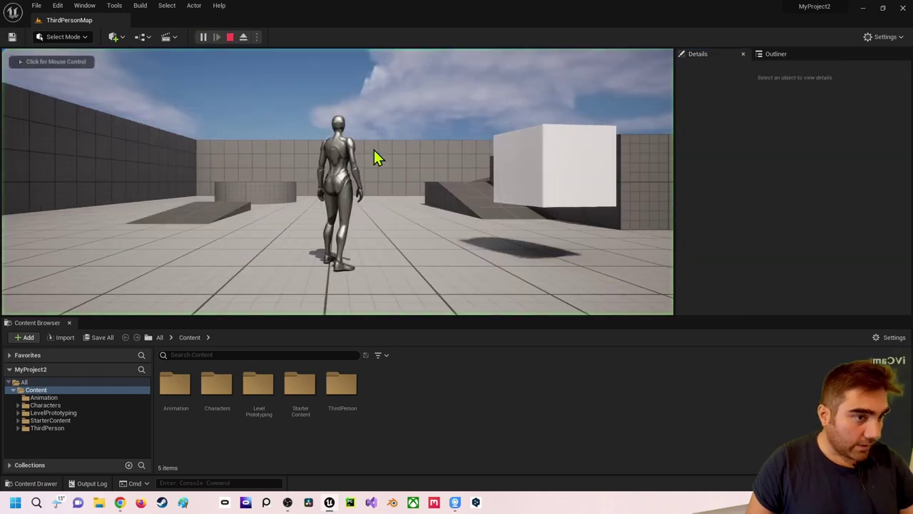
# Step: Walk the character toward the white cube, then stop the test play
pyautogui.press('w')
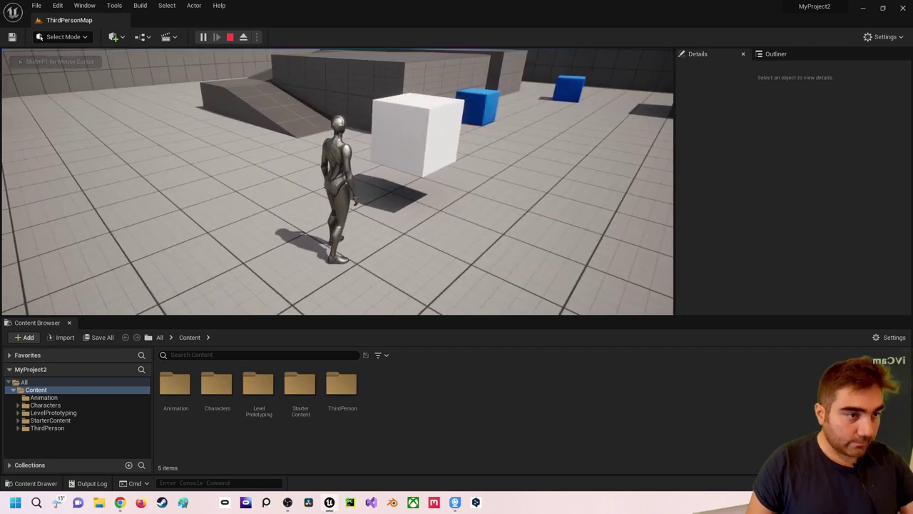
pyautogui.press('Escape')
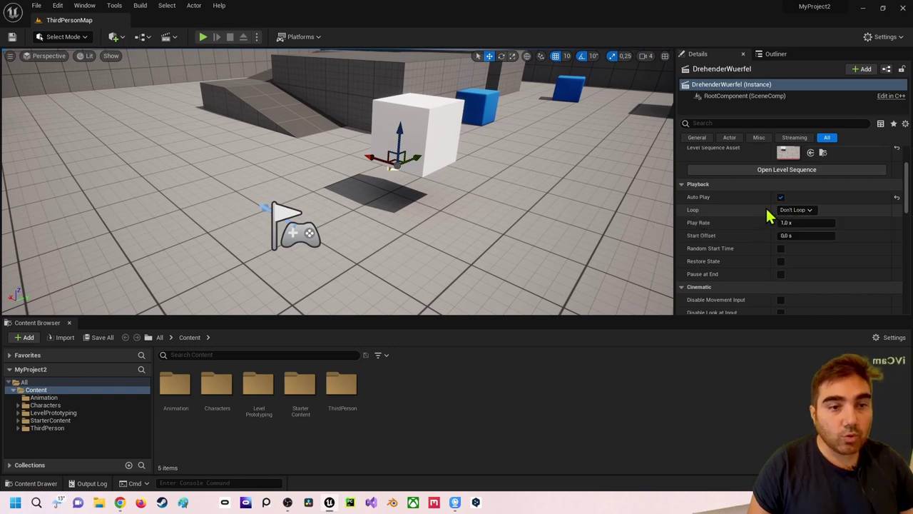
# Step: Set DrehenderWuerfel's Loop to Loop Exactly 3 times with a 3.0 play rate
pyautogui.click(788, 210)
pyautogui.click(803, 229)
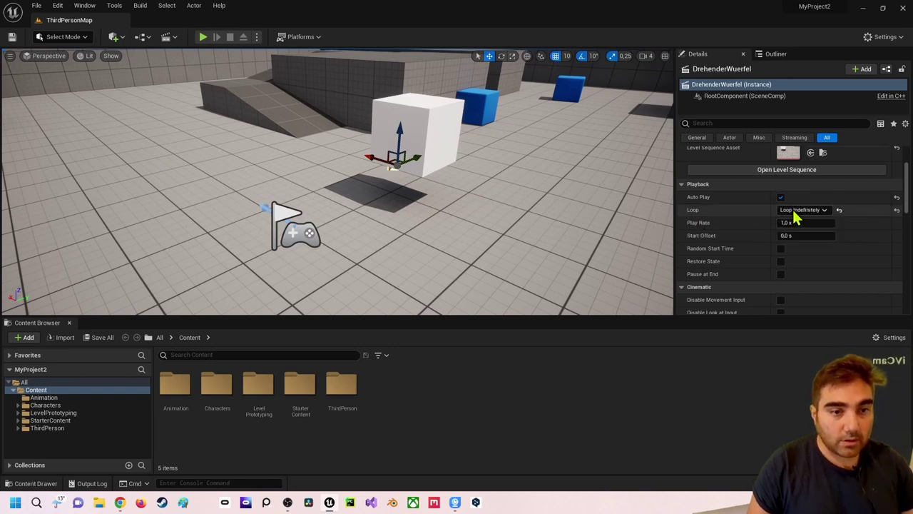
pyautogui.click(794, 209)
pyautogui.click(798, 237)
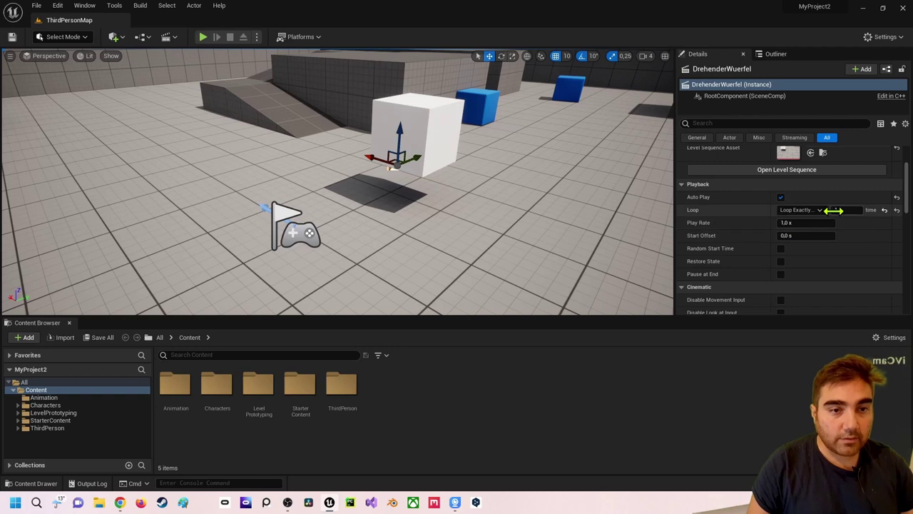
pyautogui.click(836, 209)
pyautogui.write('3')
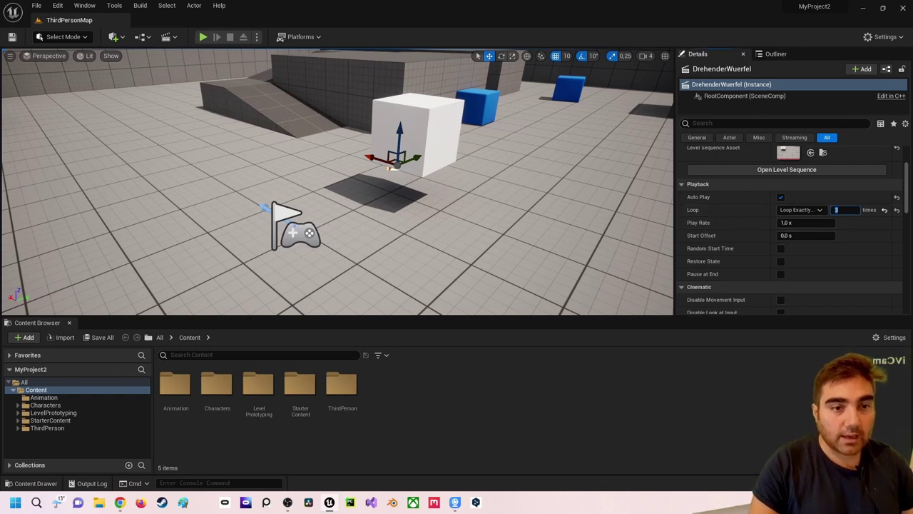
pyautogui.click(779, 222)
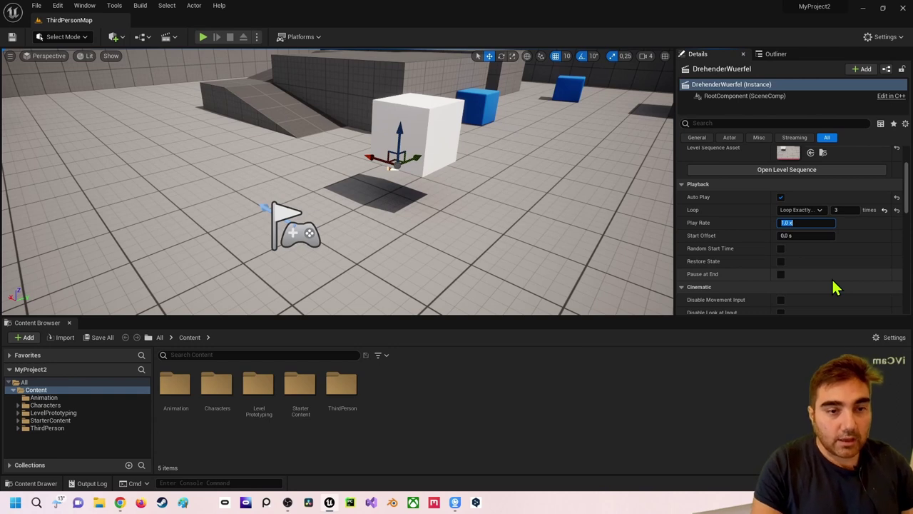
pyautogui.write('3')
pyautogui.press('Return')
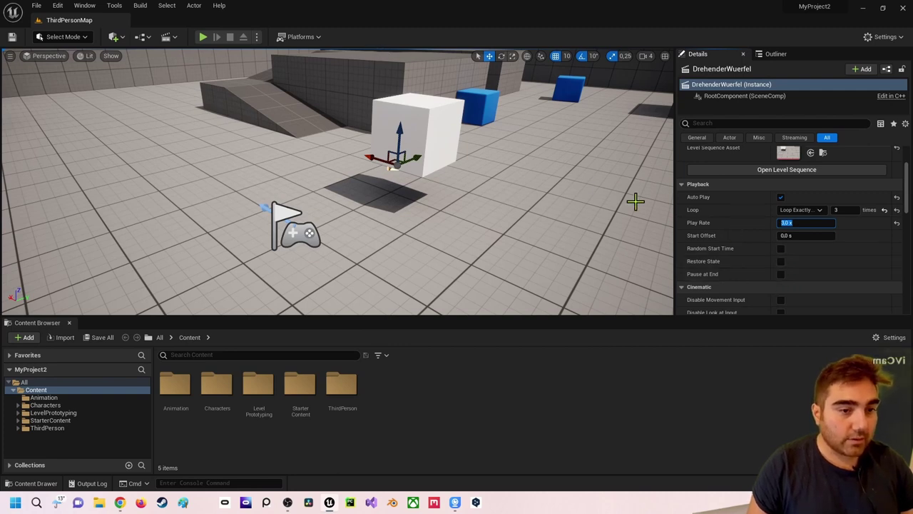
pyautogui.scroll(-2, 754, 248)
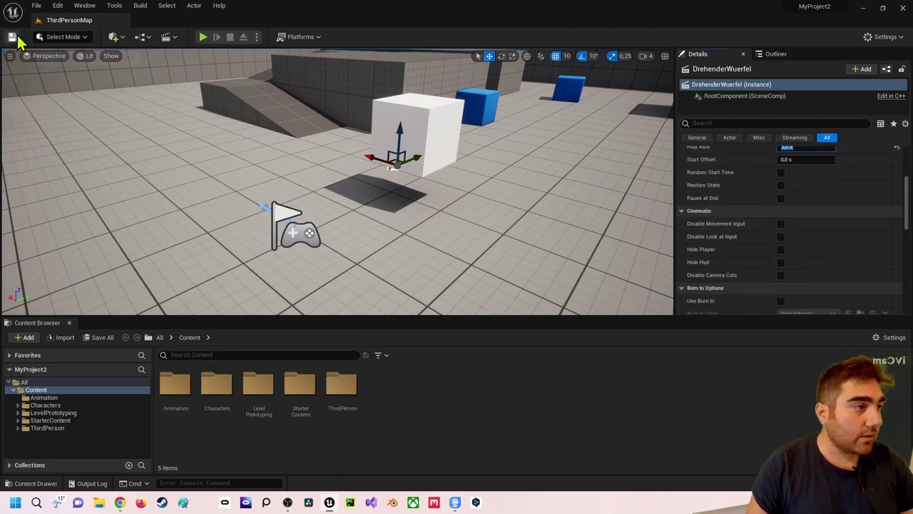
# Step: Test the sequence in play mode by walking toward the spinning cube, then stop
pyautogui.click(203, 37)
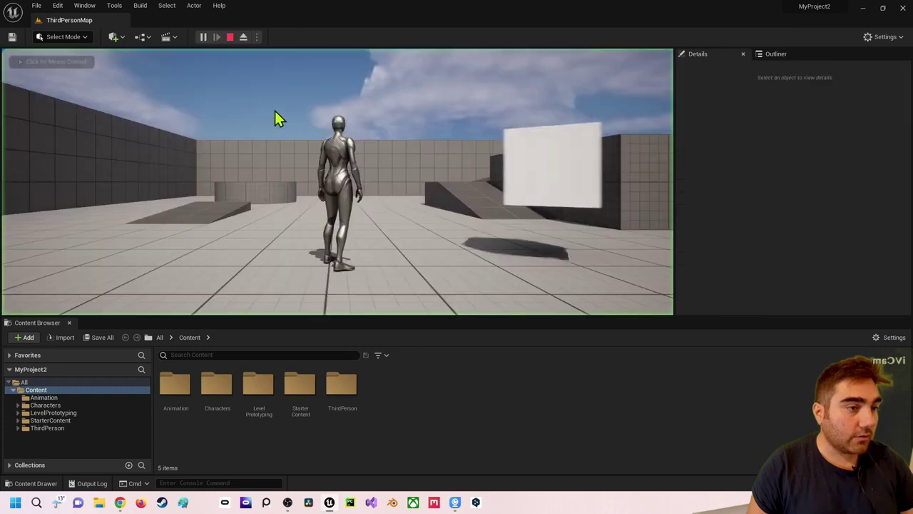
pyautogui.click(278, 118)
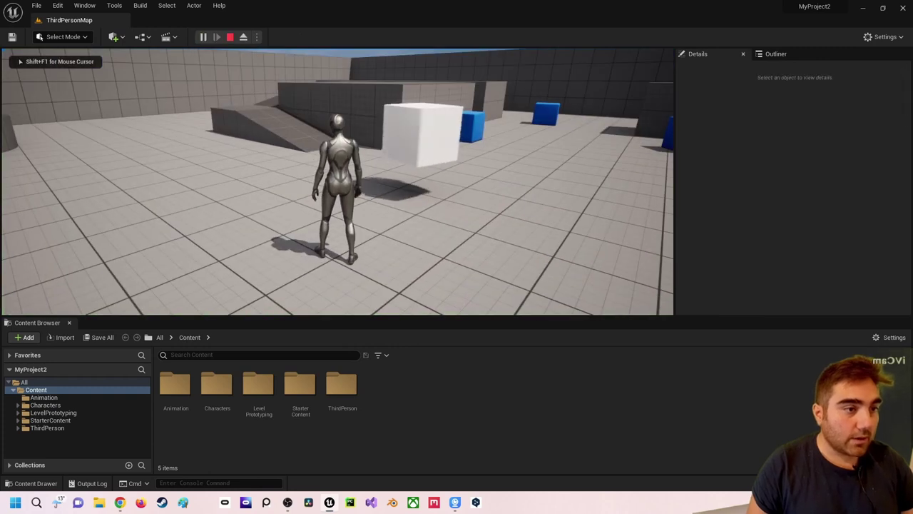
pyautogui.press('a')
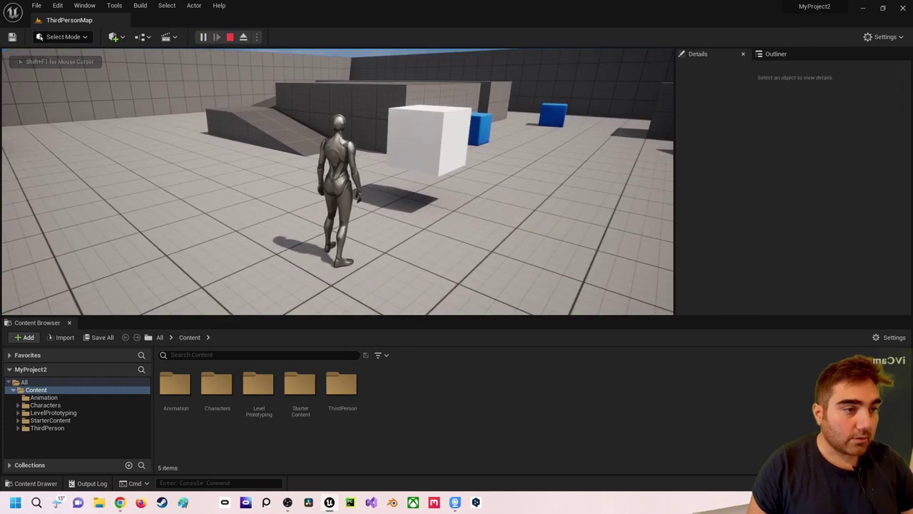
pyautogui.press('Escape')
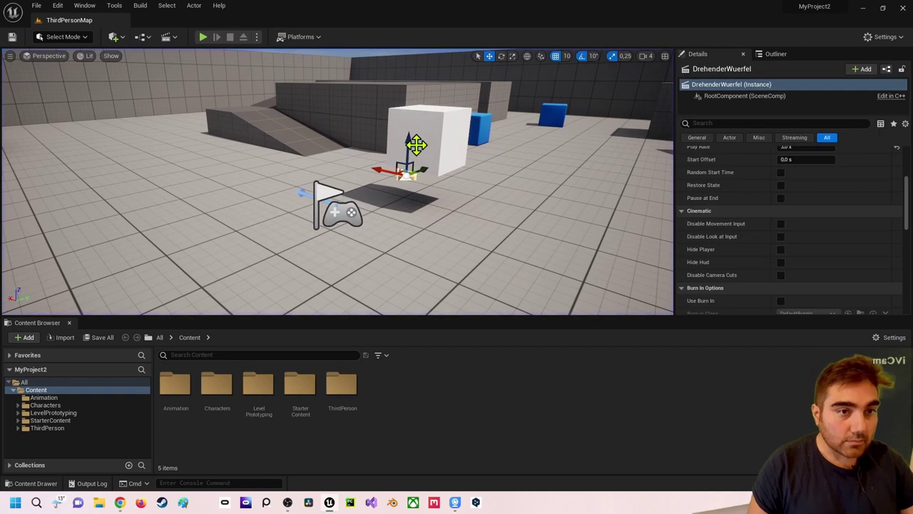
# Step: Review the Details panel and open the Cinematics dropdown listing DrehenderWuerfel
pyautogui.scroll(-2, 744, 200)
pyautogui.scroll(-2, 743, 205)
pyautogui.scroll(-2, 742, 211)
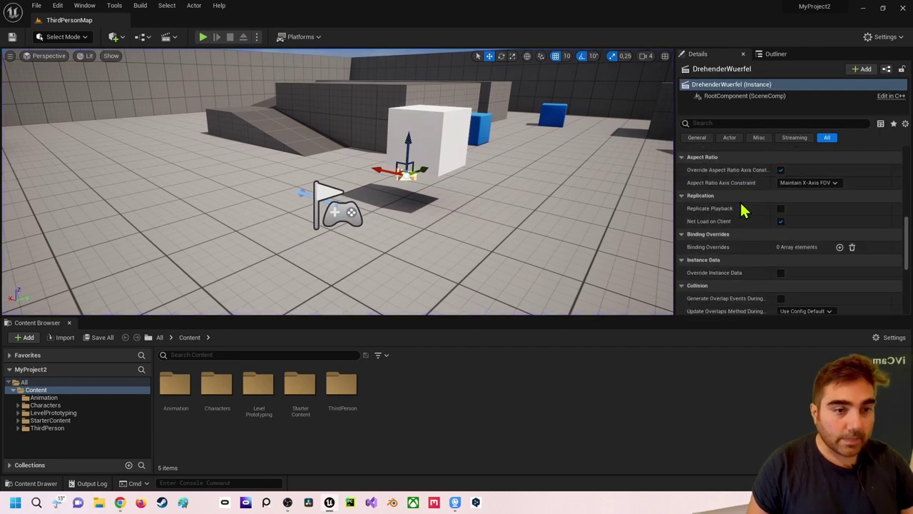
pyautogui.scroll(3, 743, 207)
pyautogui.scroll(3, 744, 204)
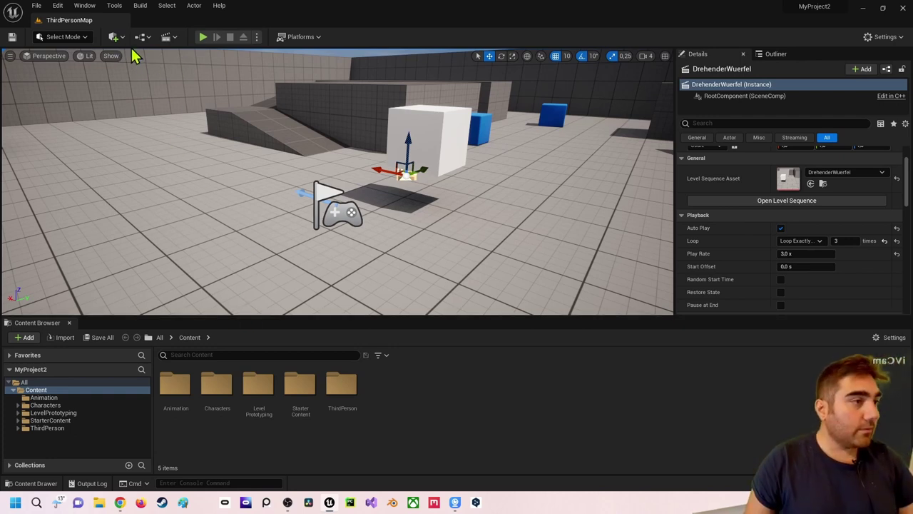
pyautogui.click(169, 41)
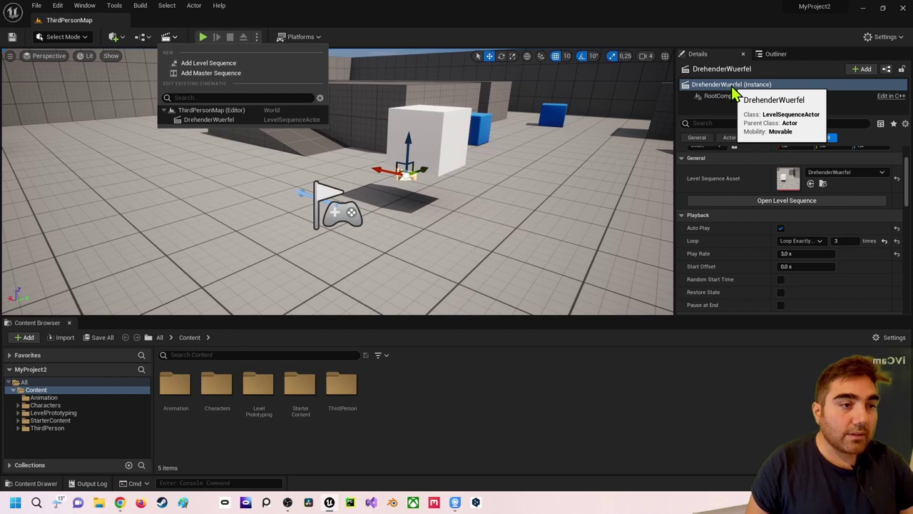
# Step: Nudge DrehenderWuerfel left away from the cube and check its location is 1240, 1500, 10
pyautogui.moveTo(374, 177); pyautogui.dragTo(389, 134)
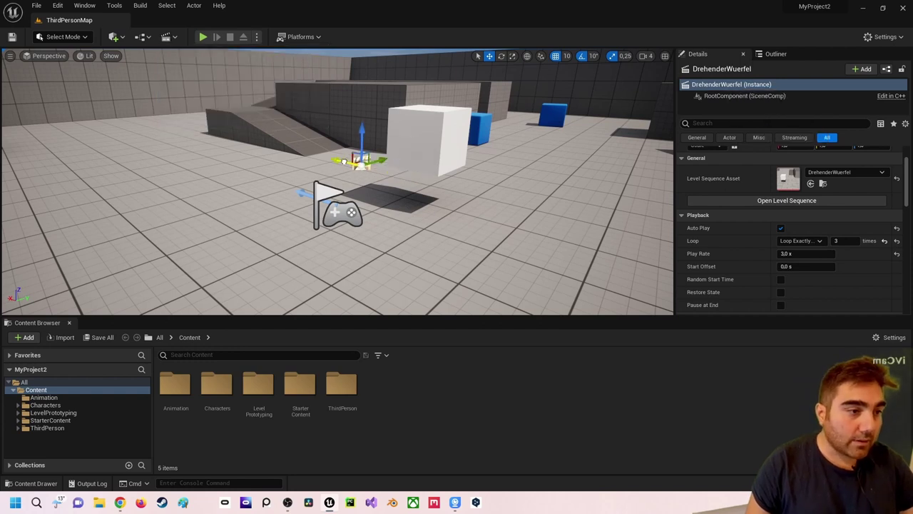
pyautogui.click(389, 132)
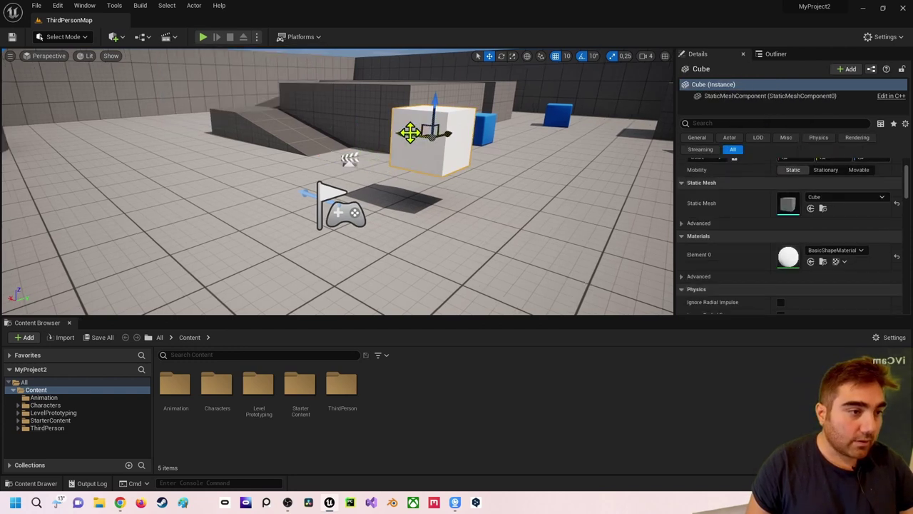
pyautogui.click(349, 152)
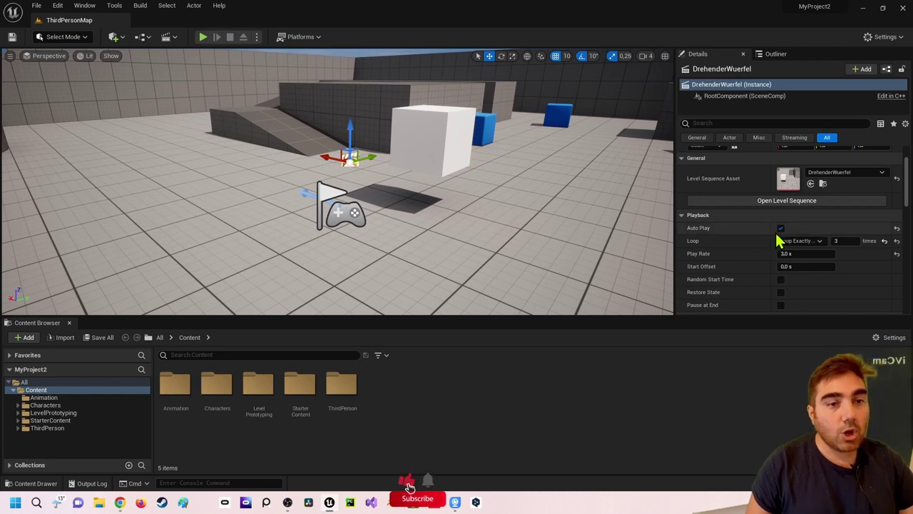
pyautogui.scroll(-3, 779, 240)
pyautogui.scroll(1, 779, 240)
pyautogui.scroll(1, 779, 240)
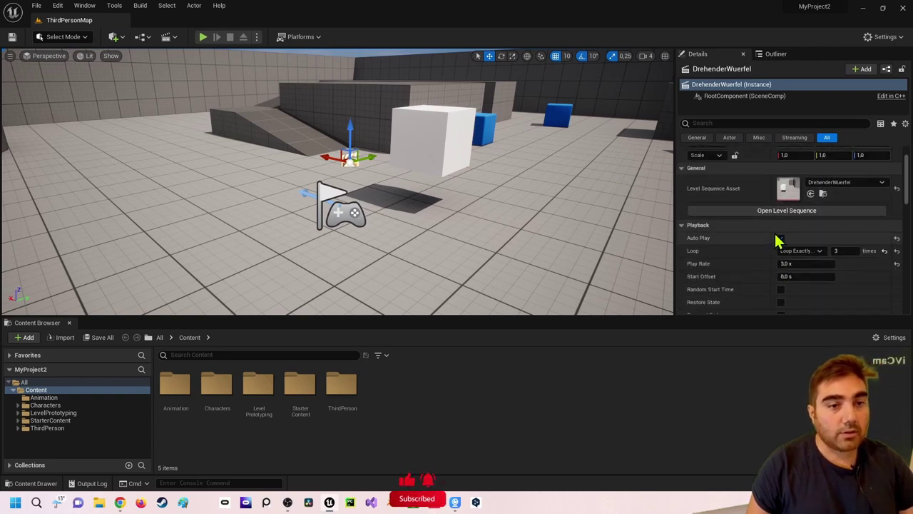
pyautogui.scroll(1, 779, 240)
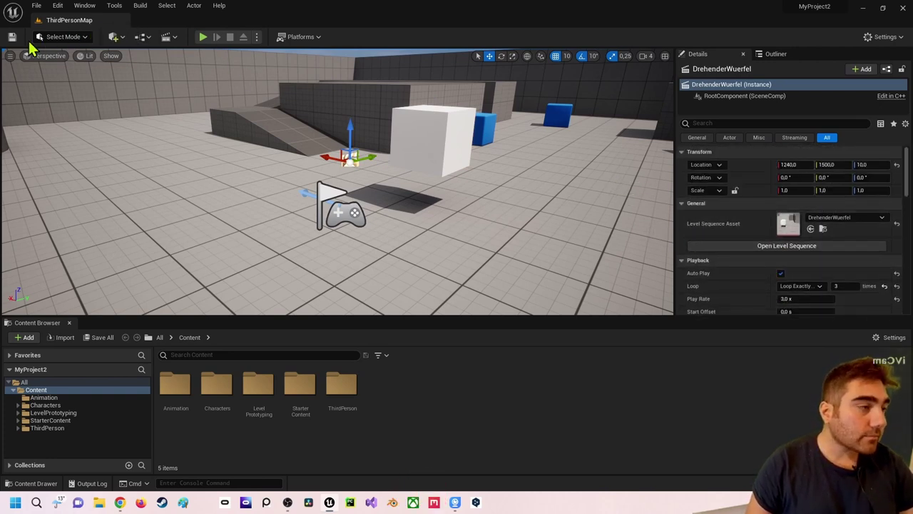